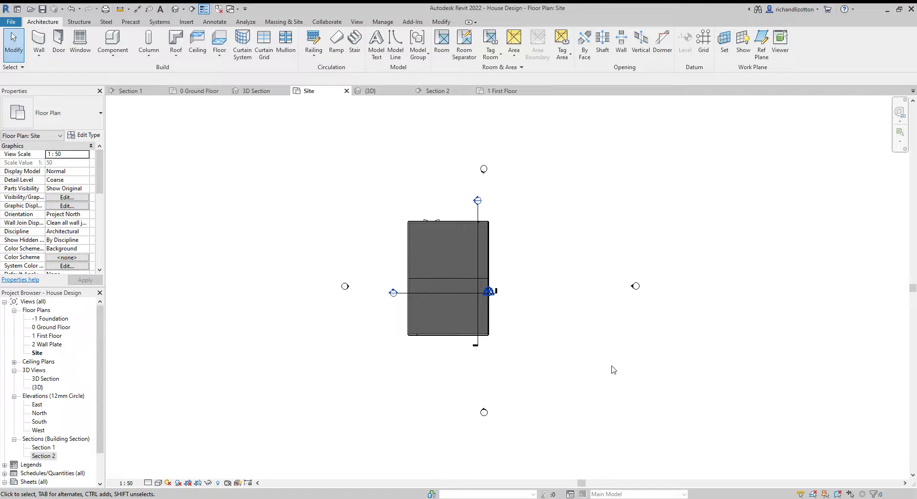
Temporarily hide the roof in the Site plan and frame the area in front of the house
middle_click_drag(484, 380, 488, 326)
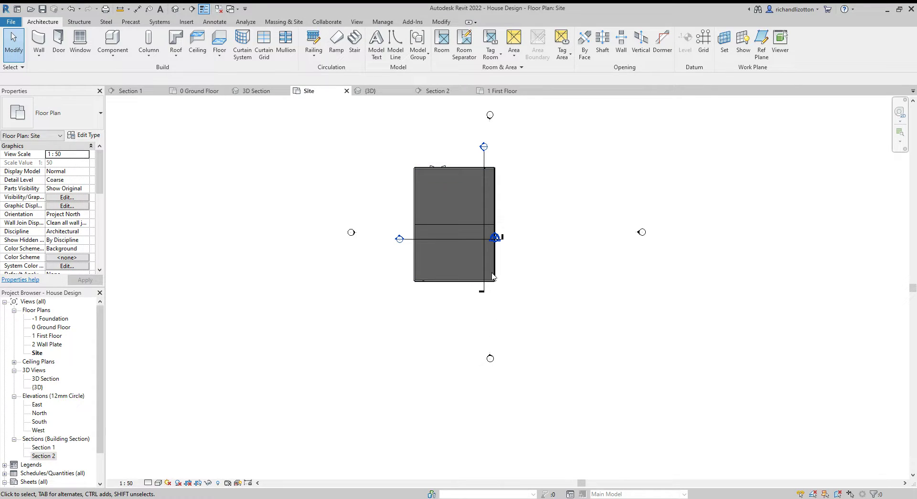
scroll(465, 282, "up", 3)
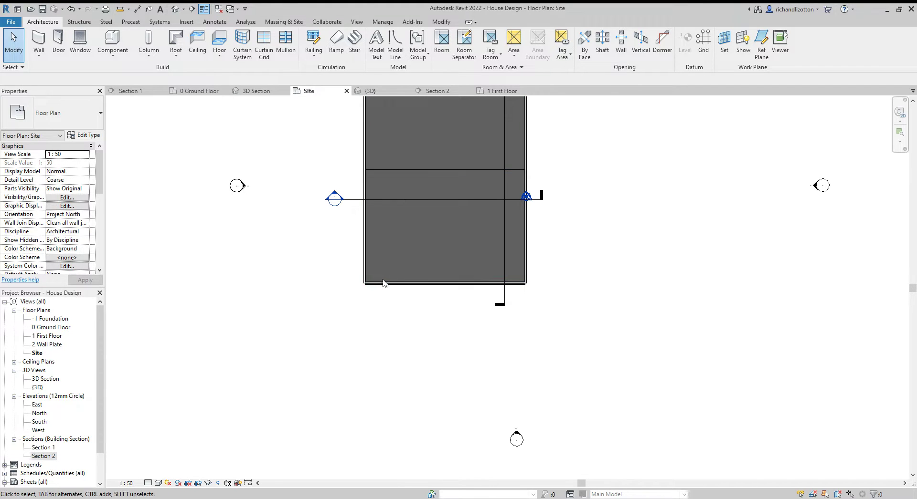
scroll(379, 282, "up", 3)
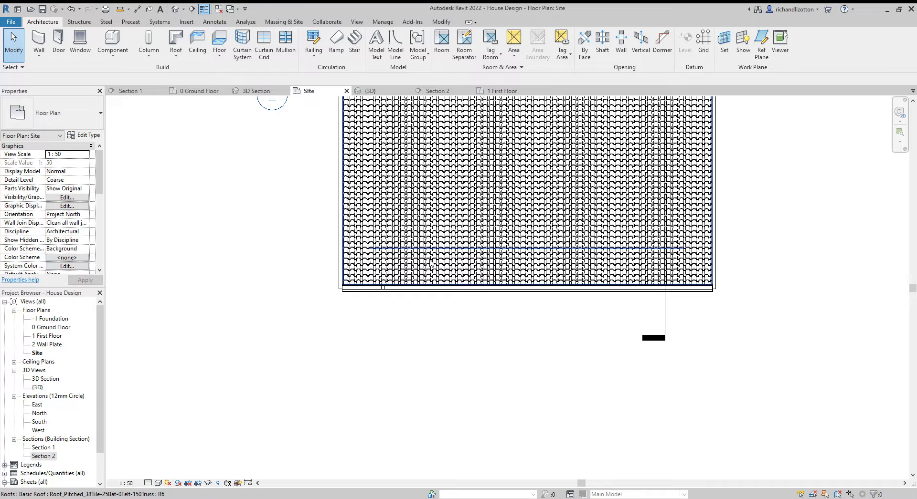
left_click(430, 263)
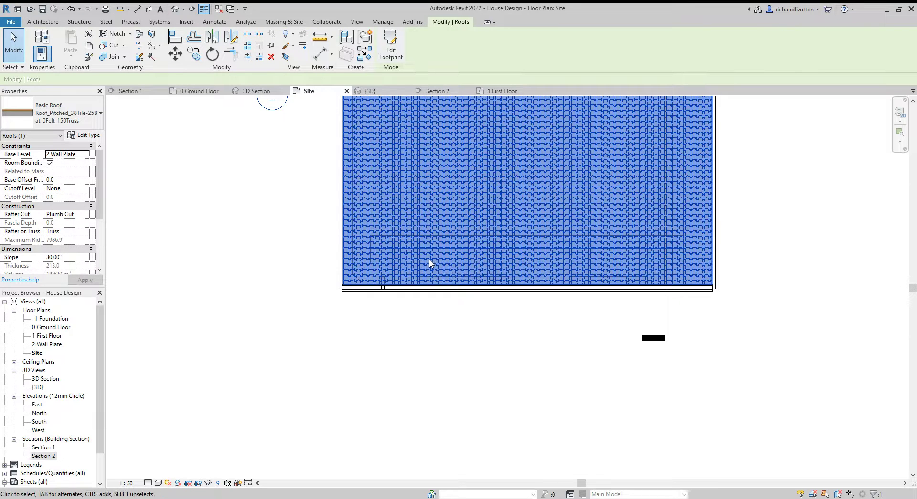
left_click(209, 484)
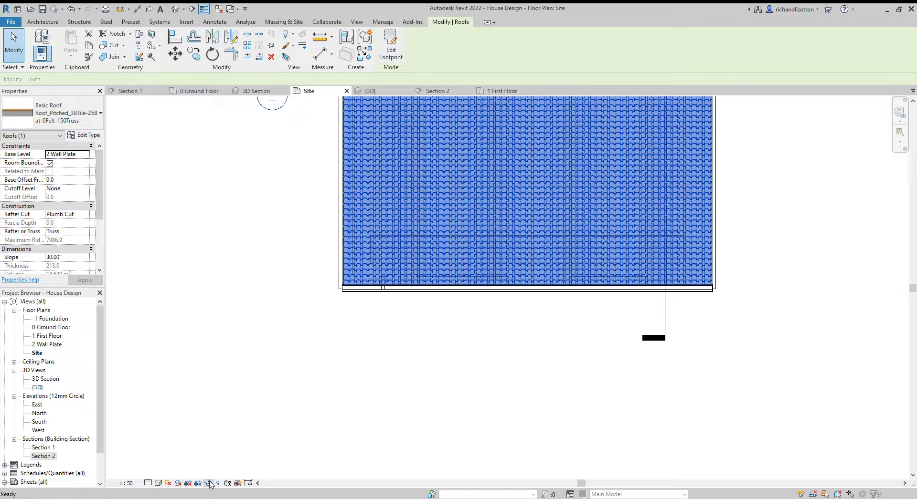
left_click(228, 464)
scroll(452, 356, "down", 1)
middle_click_drag(513, 398, 482, 276)
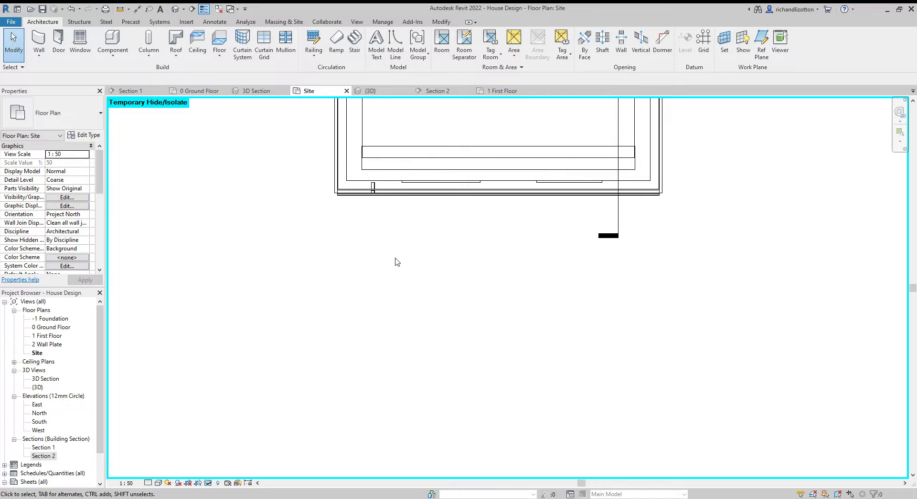
scroll(394, 262, "down", 3)
middle_click_drag(395, 262, 414, 266)
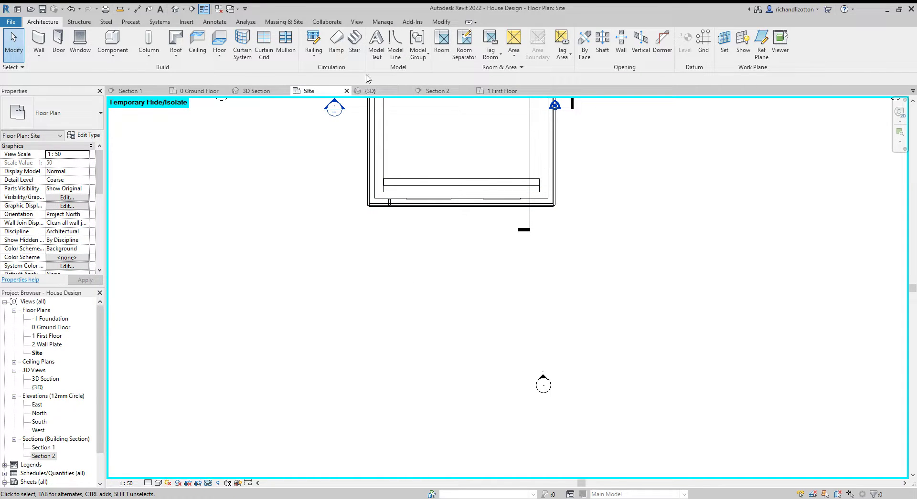
Sketch a model-line rectangle from the front wall corner to below the house
left_click(395, 46)
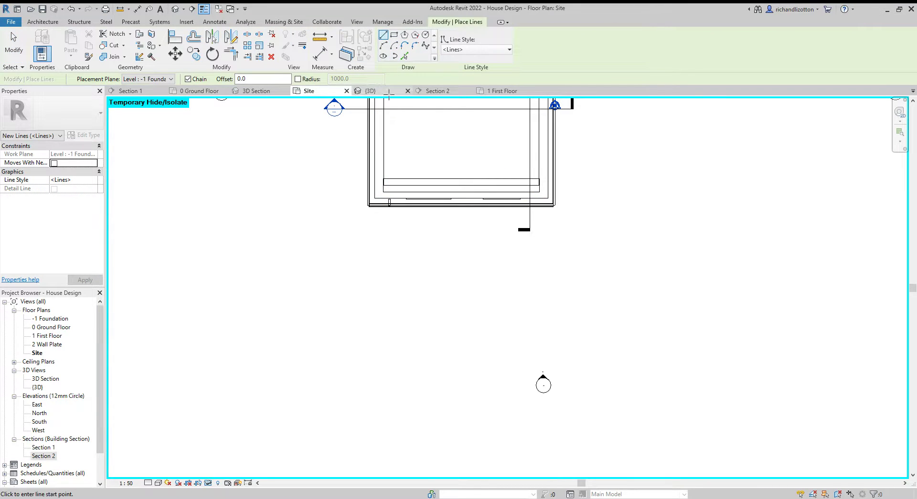
left_click(394, 35)
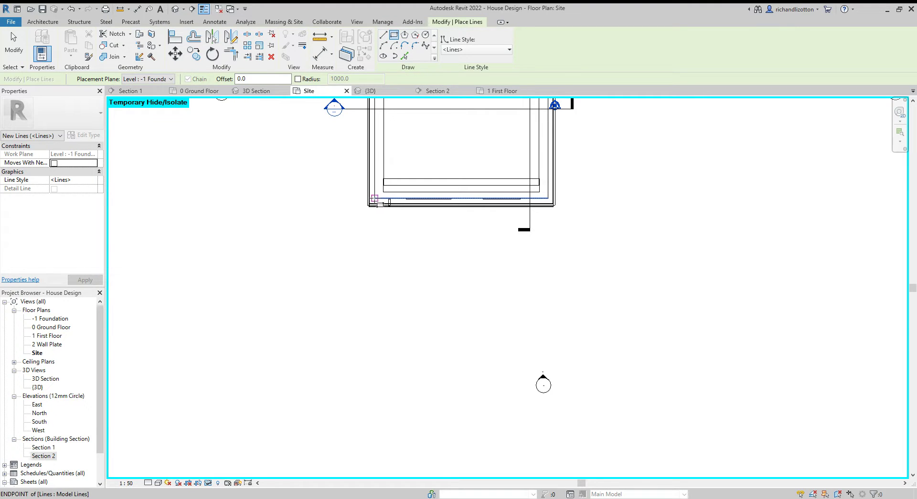
left_click(374, 183)
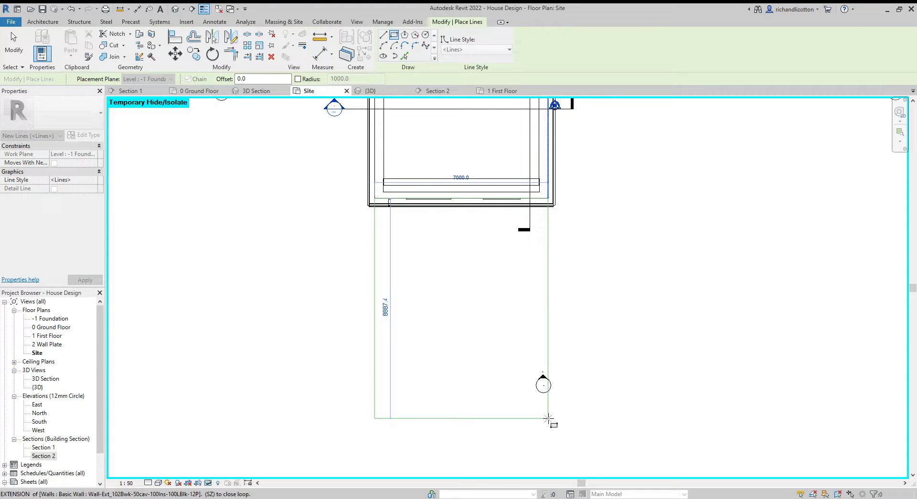
left_click(548, 419)
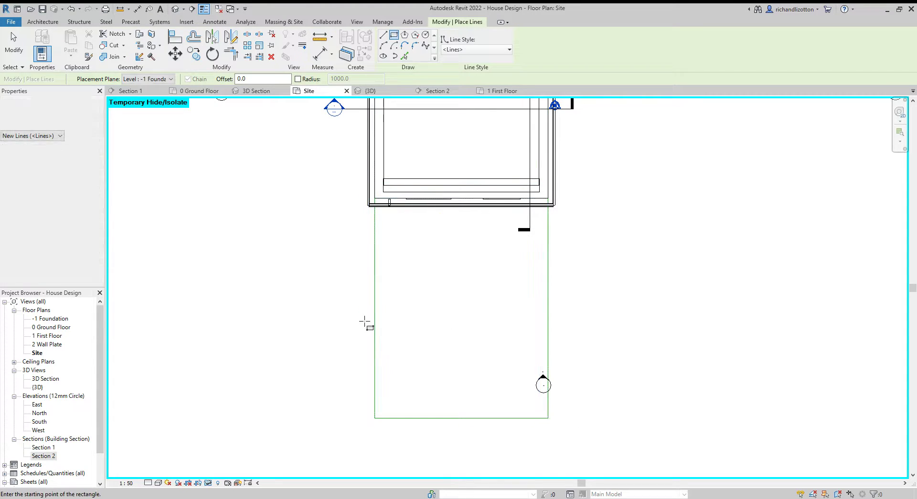
key("Escape")
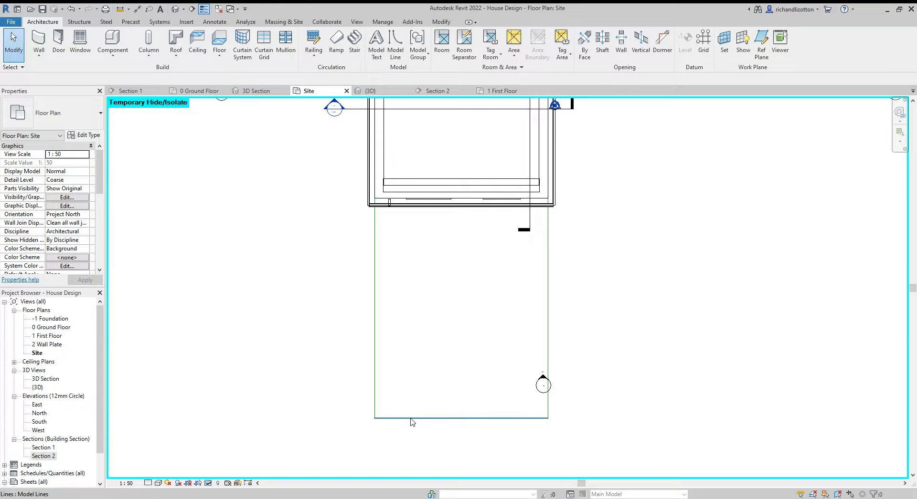
Change the rectangle's depth from 8887.4 to 9000
left_click(410, 418)
left_click(363, 312)
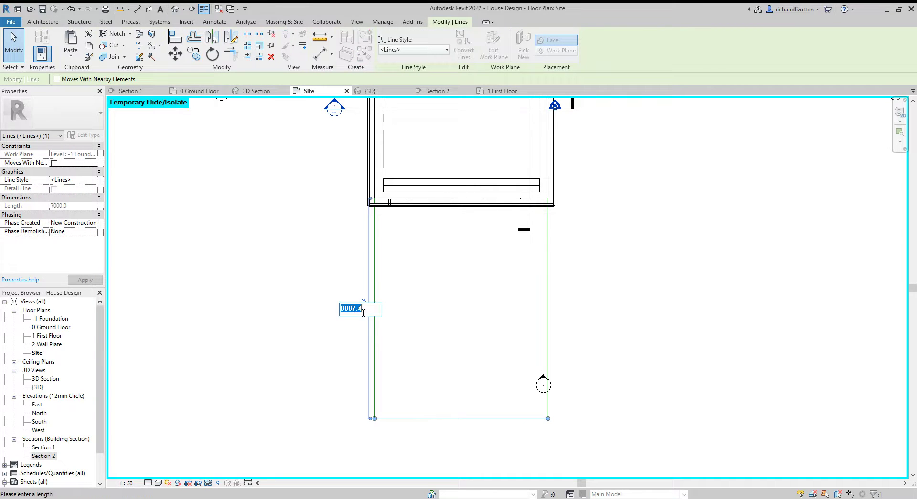
type("9000")
key("Return")
left_click(481, 317)
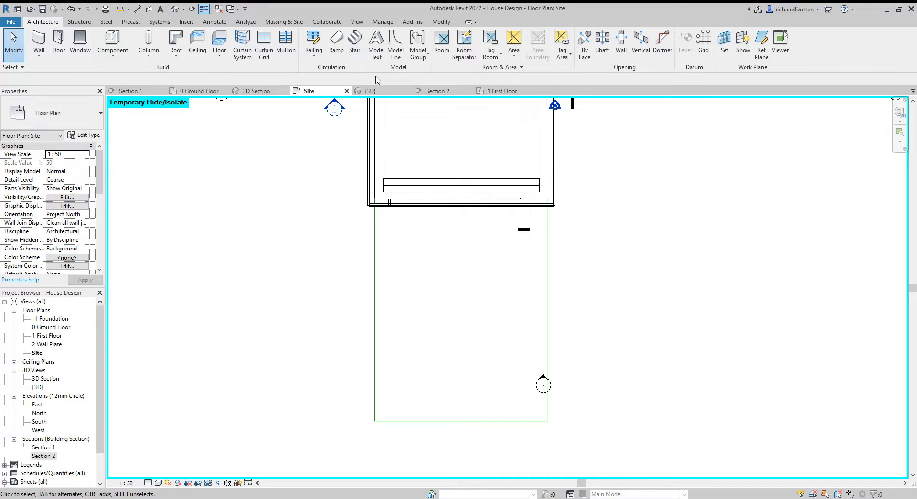
Create a flat toposurface with points at the outlined rectangle's four corners
left_click(284, 22)
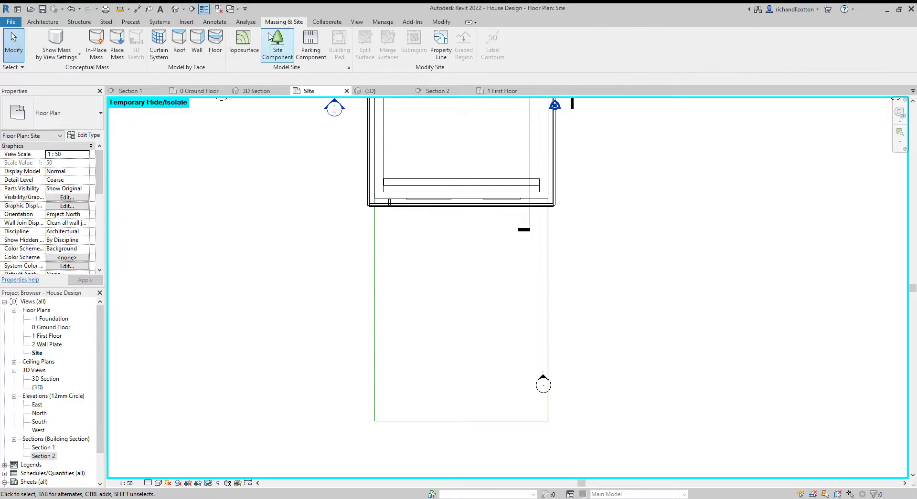
left_click(244, 41)
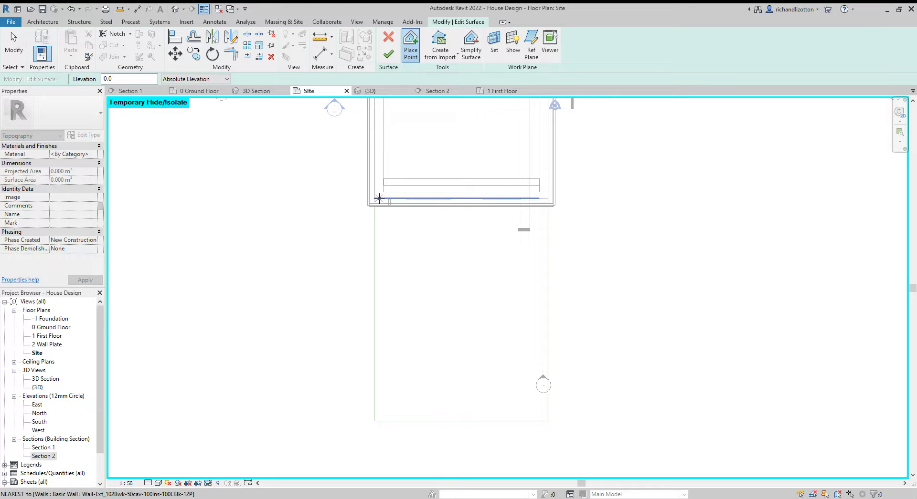
left_click(375, 198)
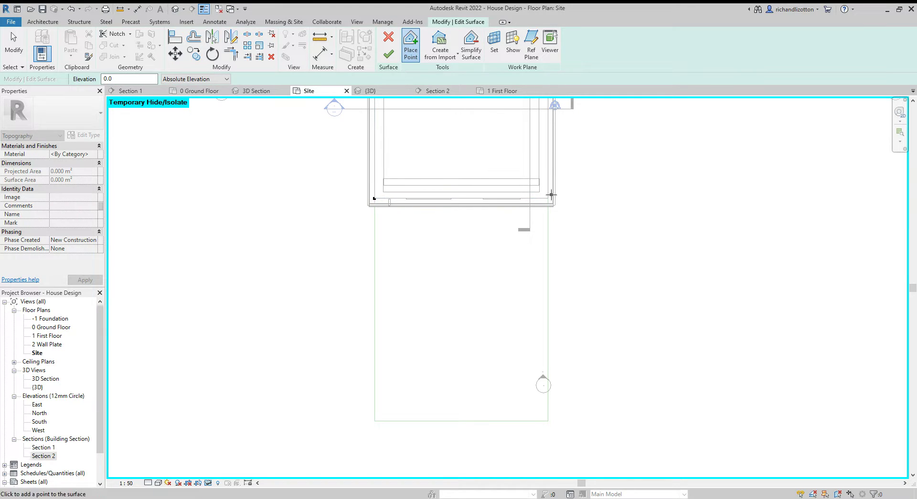
left_click(548, 198)
left_click(548, 420)
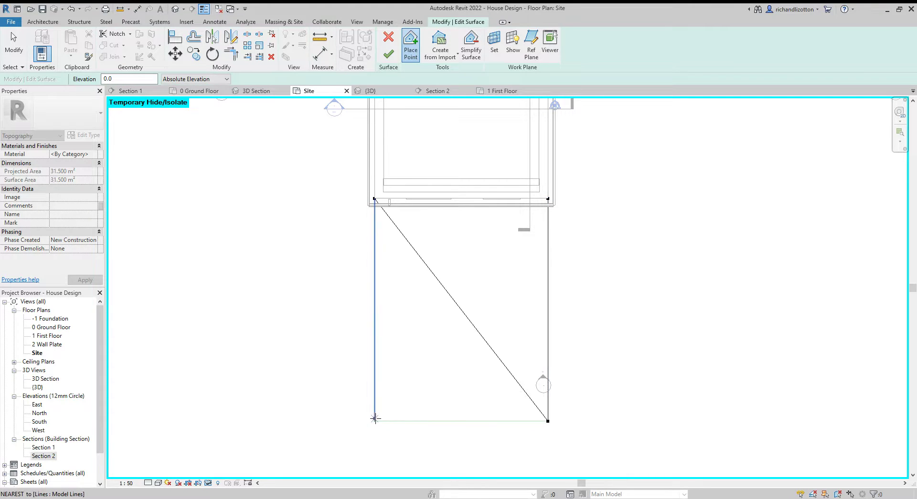
left_click(375, 420)
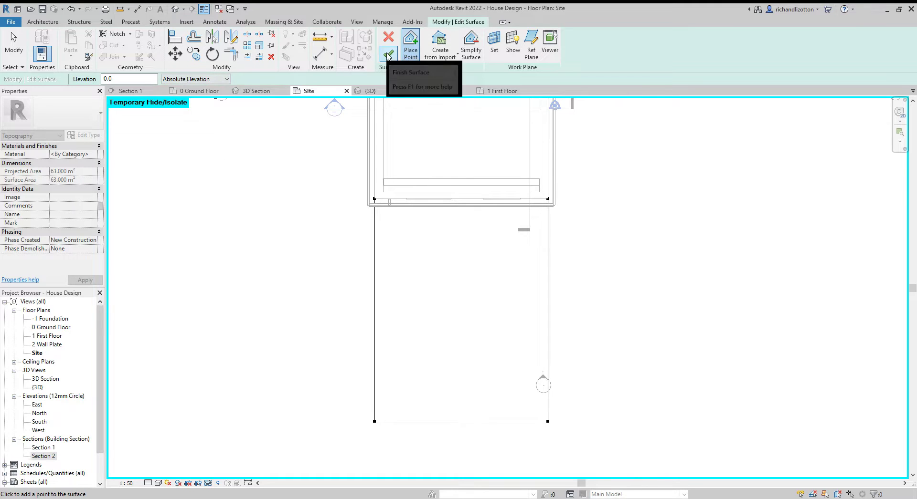
left_click(389, 55)
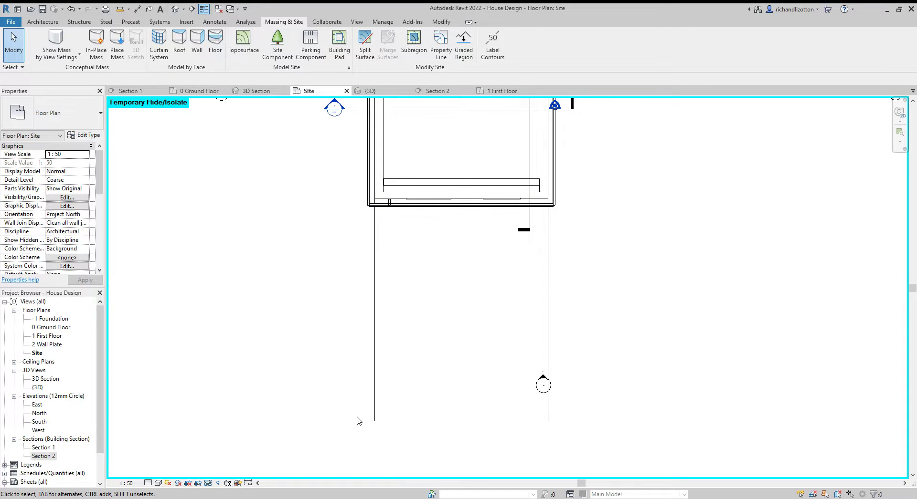
left_click_drag(357, 417, 562, 433)
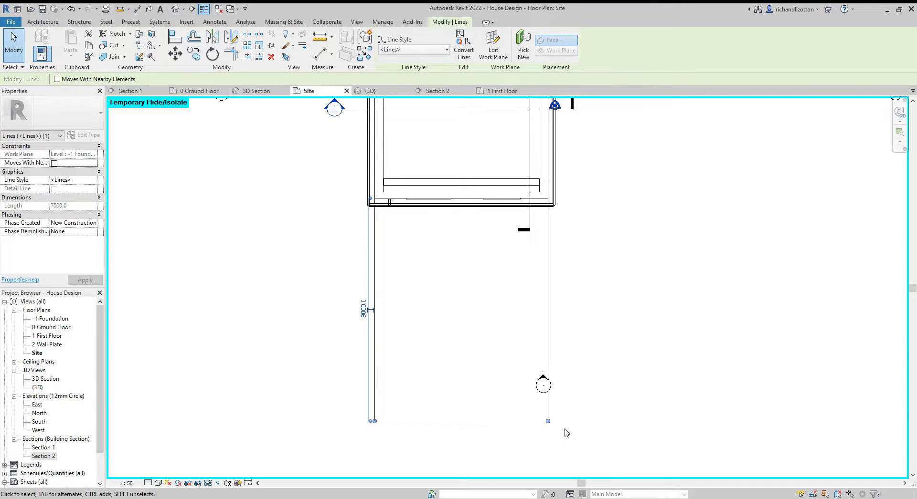
left_click(566, 433)
left_click_drag(352, 192, 386, 443)
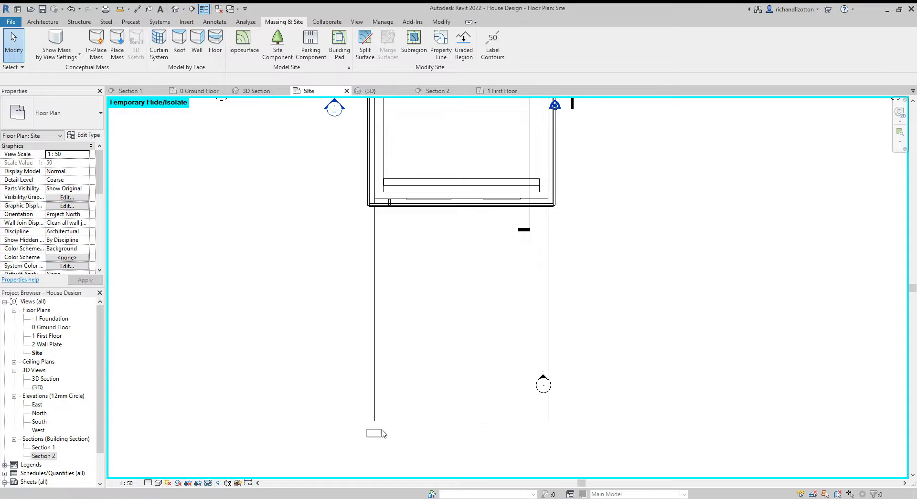
left_click_drag(374, 425, 382, 201)
left_click(426, 345)
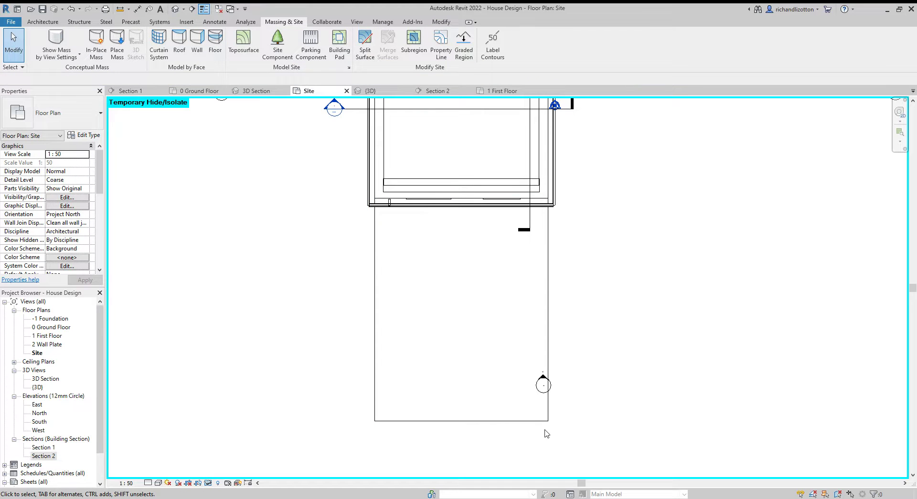
left_click_drag(546, 434, 553, 198)
left_click(571, 262)
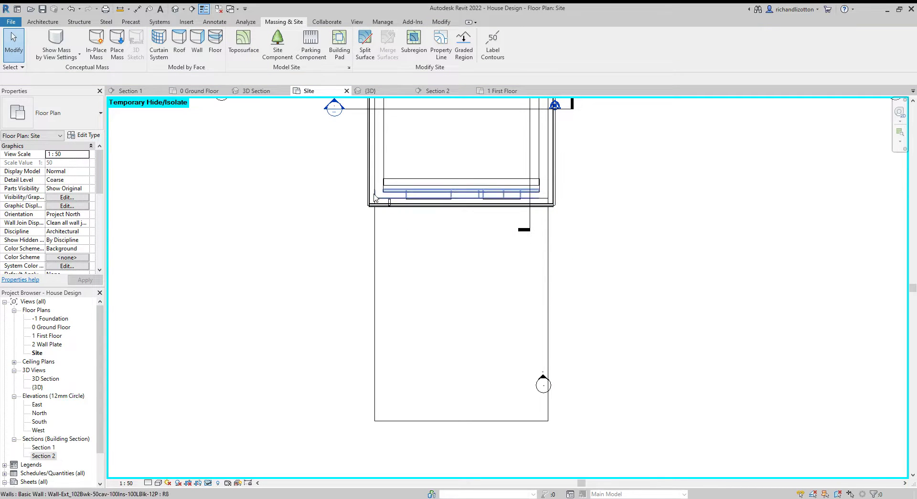
scroll(402, 215, "up", 5)
mouse_move(400, 204)
middle_mouse_down()
mouse_move(340, 249)
mouse_move(304, 242)
middle_mouse_up()
left_click_drag(283, 253, 827, 265)
left_click(594, 372)
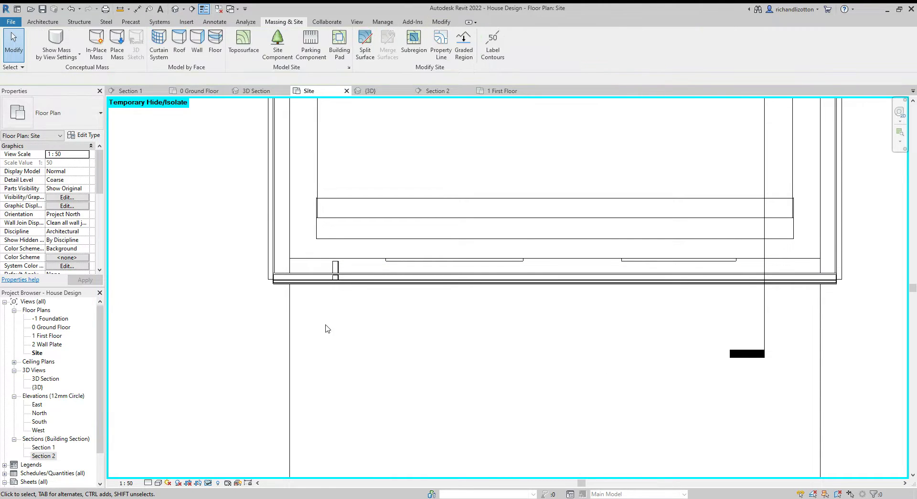
scroll(328, 329, "down", 5)
middle_click_drag(361, 382, 390, 350)
scroll(378, 326, "down", 2)
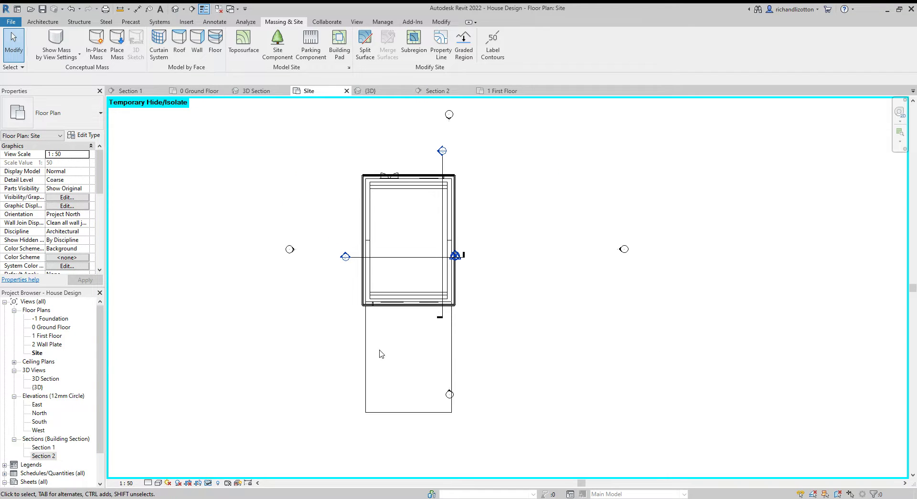
In the 3D view, select the front garden toposurface and open it for point editing
left_click(386, 91)
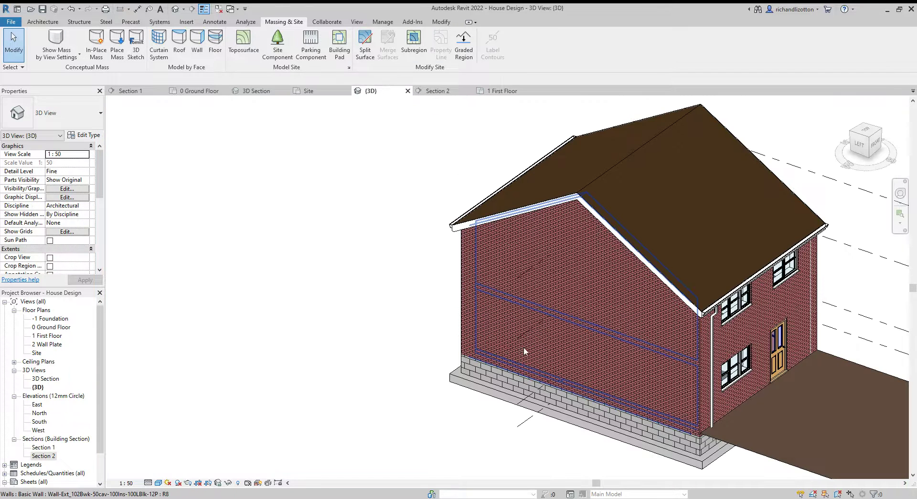
middle_click_drag(816, 455, 439, 228)
scroll(436, 264, "up", 4)
middle_click_drag(435, 264, 431, 283, "shift")
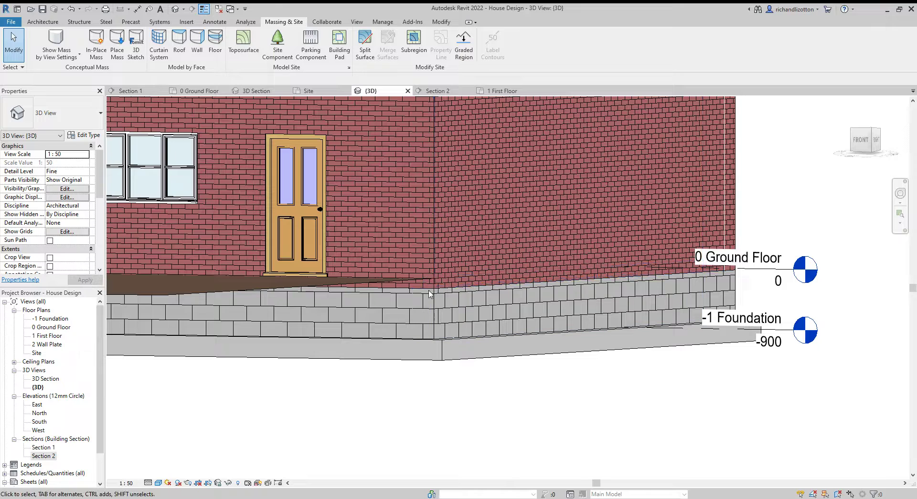
scroll(428, 292, "down", 6)
middle_click_drag(435, 325, 452, 358, "shift")
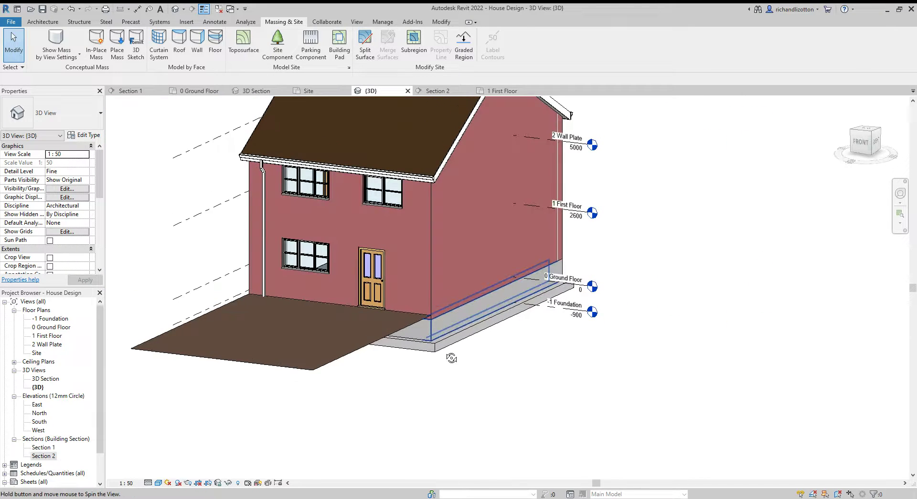
left_click(339, 362)
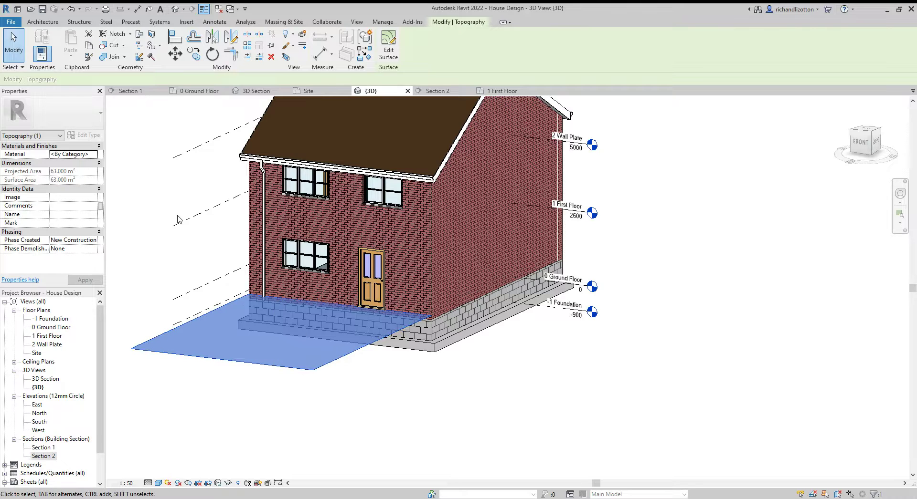
left_click(388, 45)
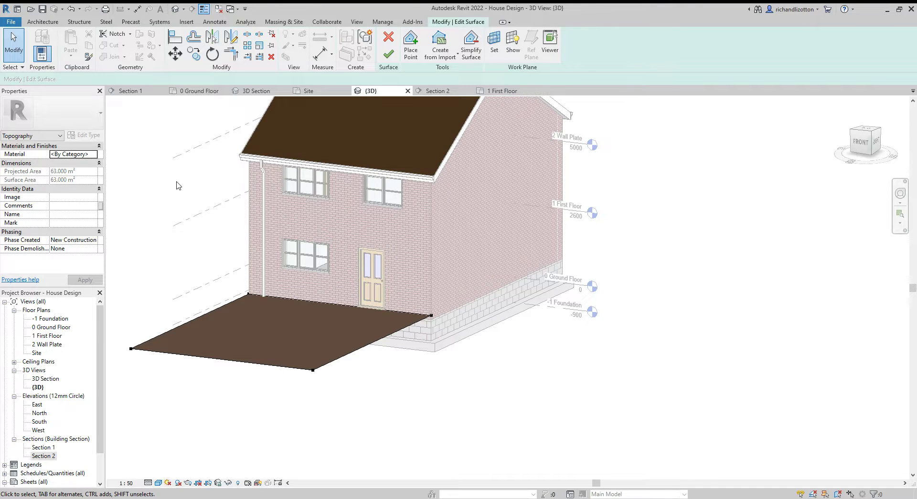
Set the toposurface's four corner points to elevation -150 and finish the surface
middle_click_drag(177, 186, 196, 213, "shift")
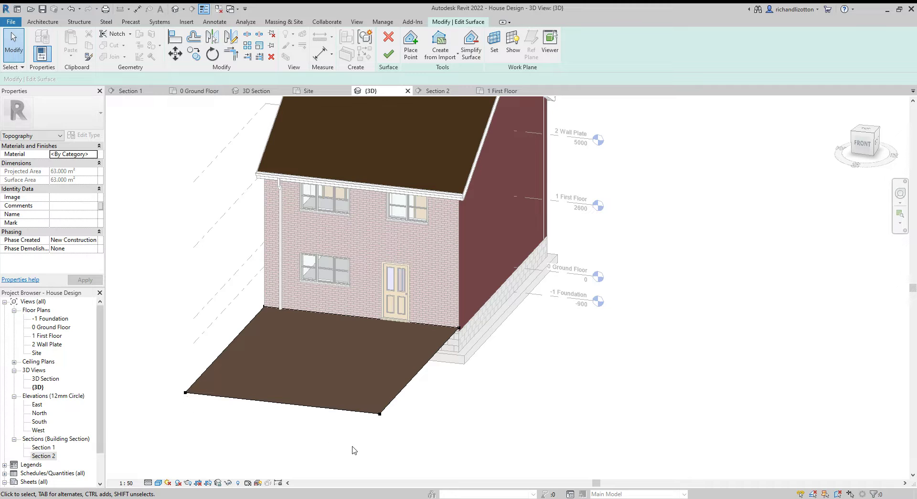
left_click_drag(272, 311, 547, 440)
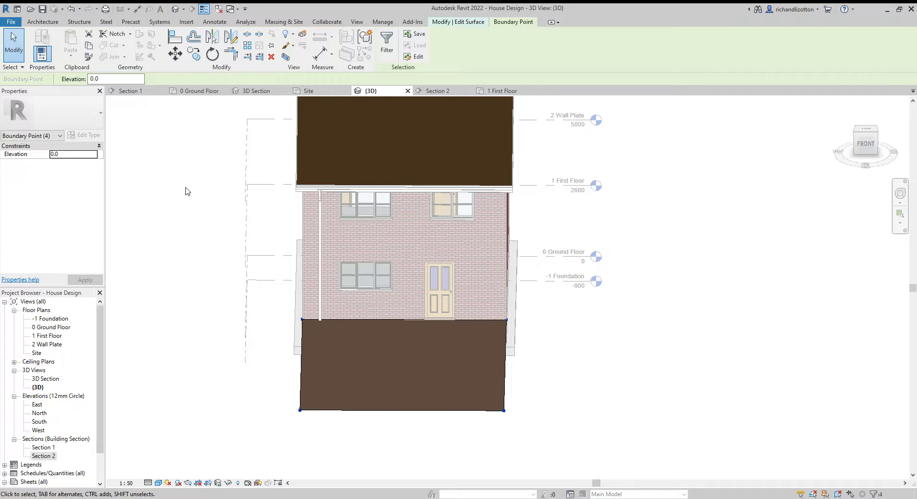
left_click_drag(101, 78, 87, 78)
key("Return")
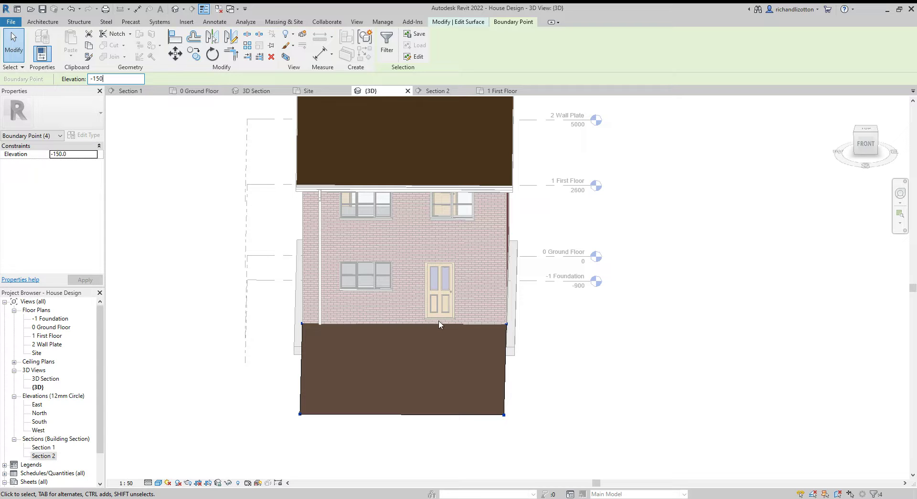
scroll(439, 325, "up", 4)
scroll(441, 356, "down", 4)
left_click(567, 412)
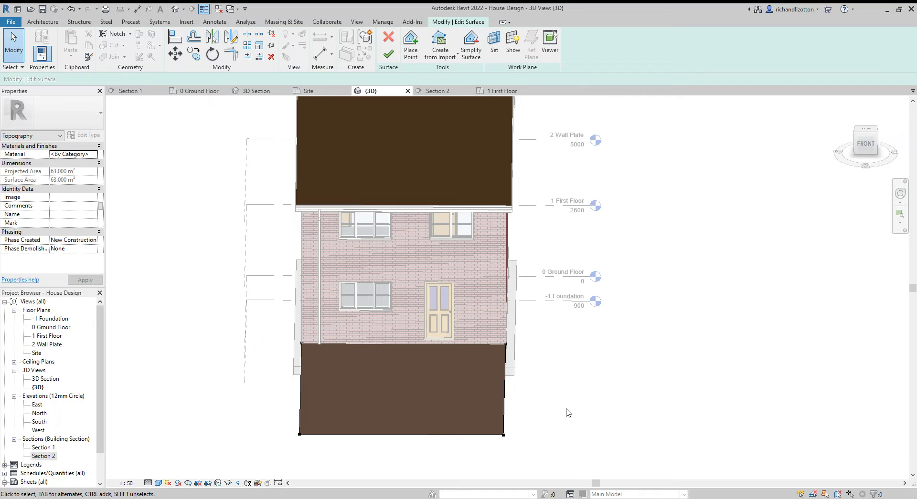
left_click(389, 54)
middle_click_drag(592, 376, 567, 310, "shift")
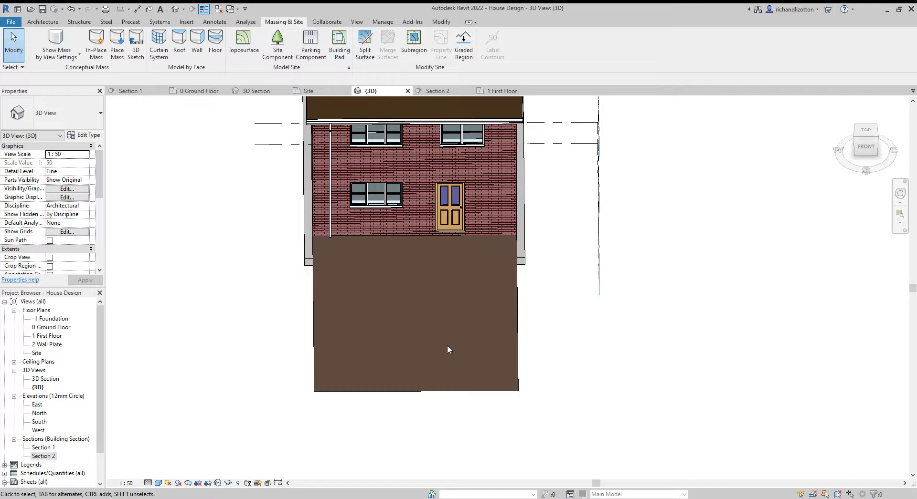
left_click(314, 91)
Centre the Site plan on the front garden and begin a new subregion
scroll(418, 374, "up", 3)
middle_click_drag(418, 373, 391, 338)
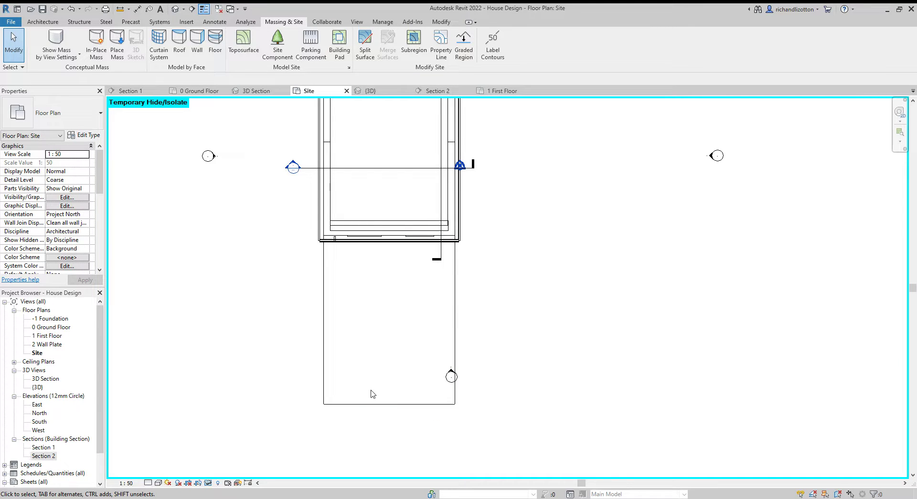
scroll(375, 377, "up", 1)
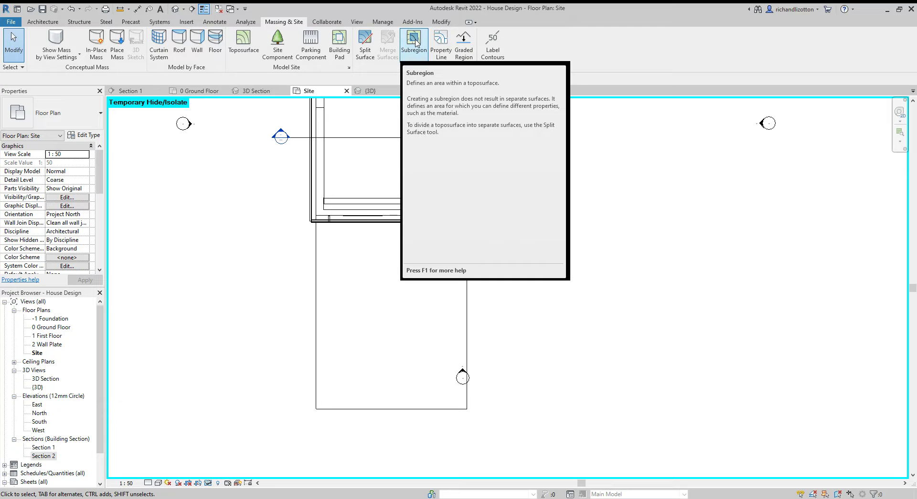
left_click(414, 42)
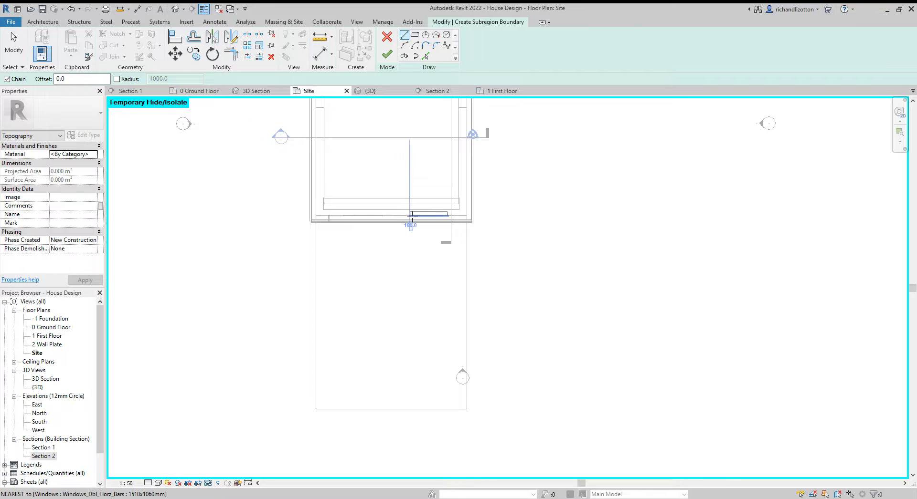
Sketch the closed L-shaped subregion boundary from the front wall down to the front edge
scroll(411, 216, "up", 4)
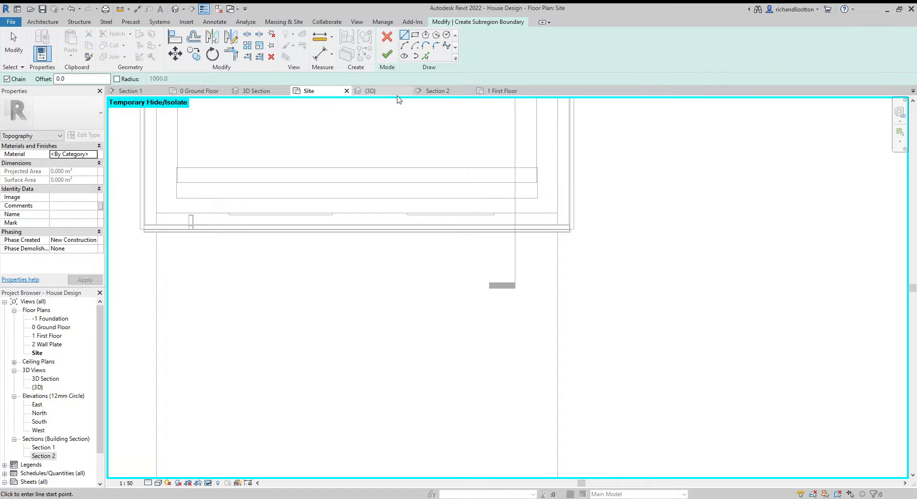
scroll(402, 162, "down", 3)
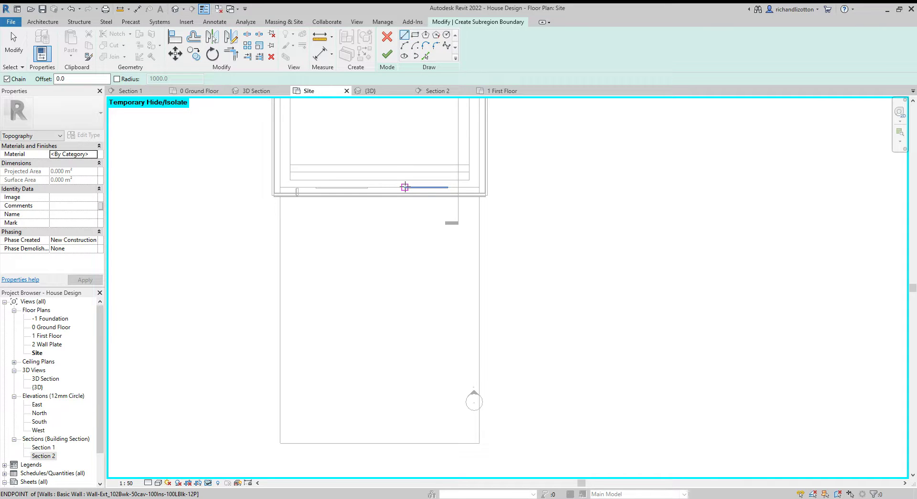
left_click(404, 187)
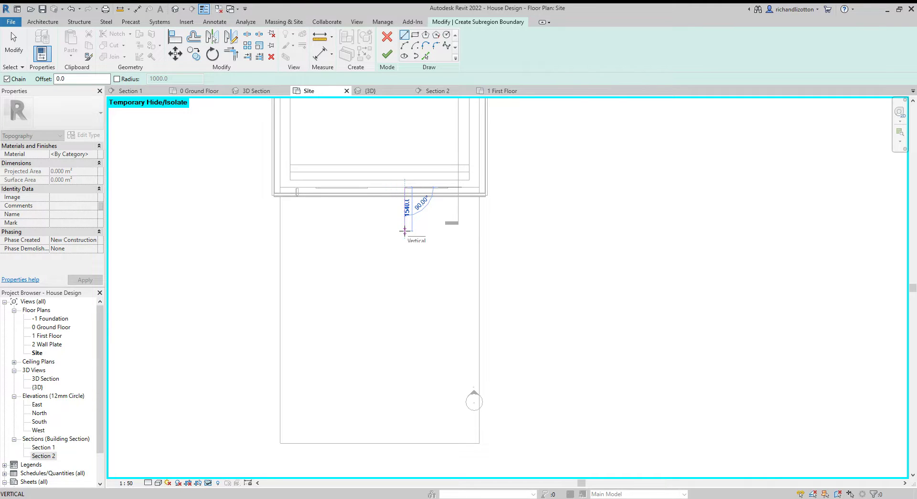
key("Escape")
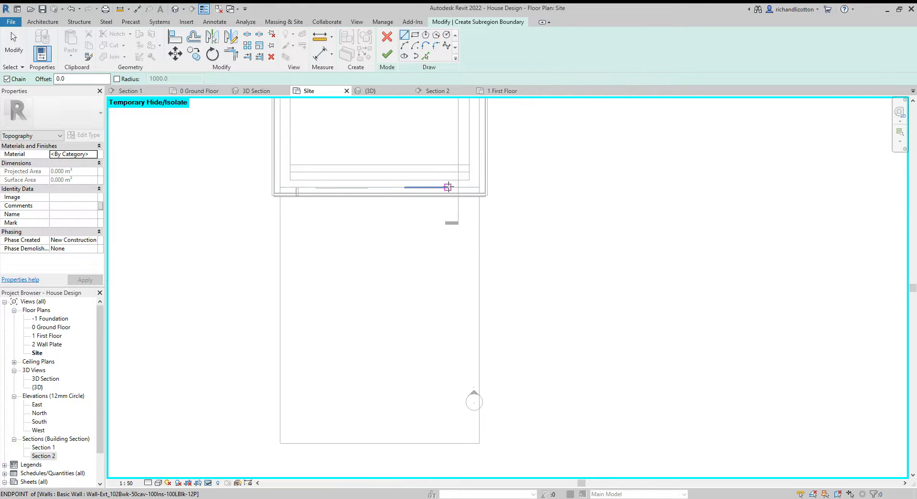
left_click(447, 187)
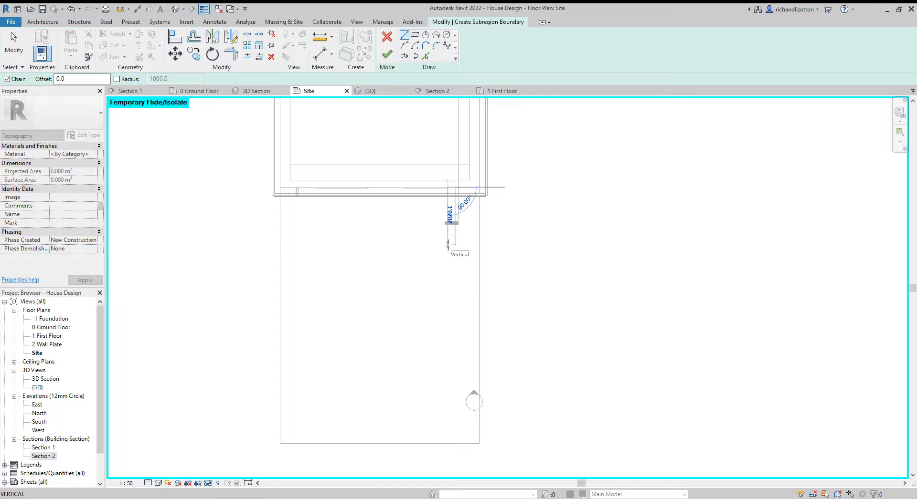
left_click(447, 245)
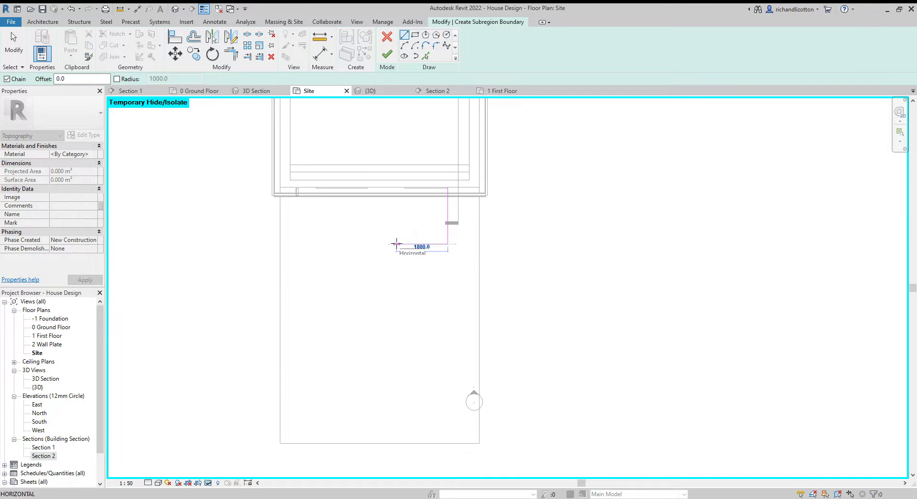
left_click(397, 244)
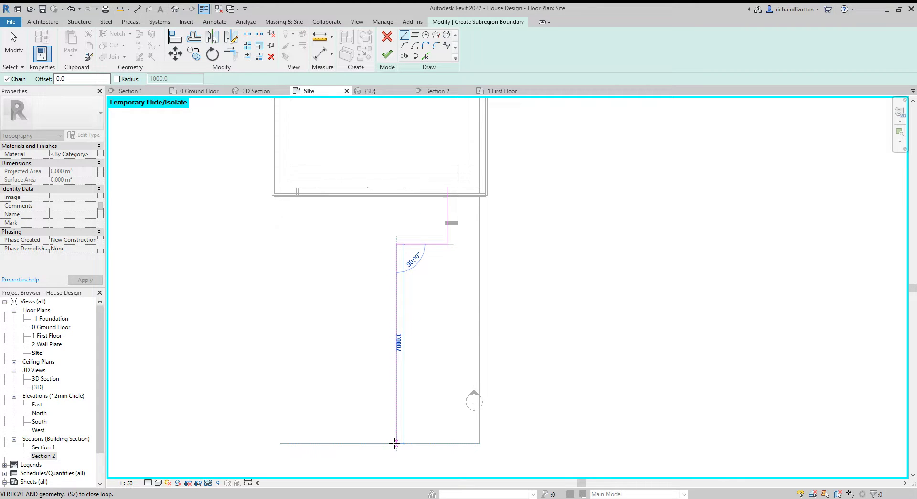
left_click(396, 444)
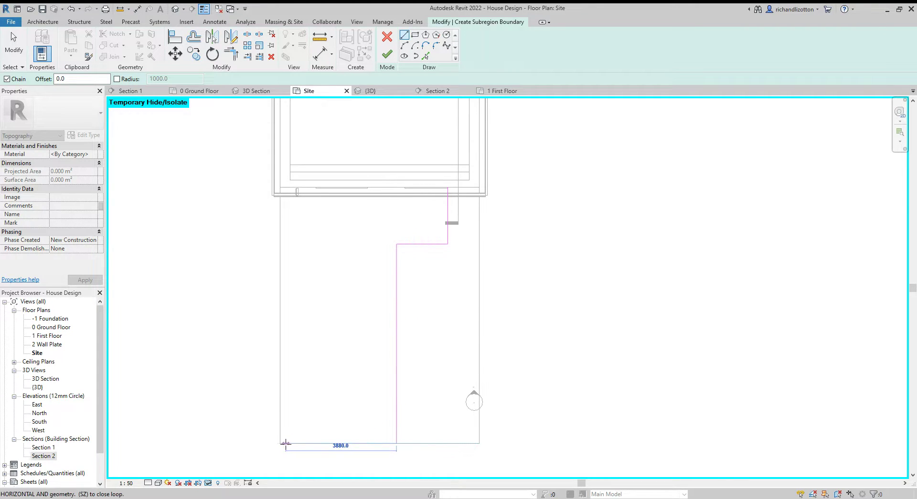
left_click(280, 443)
left_click(280, 182)
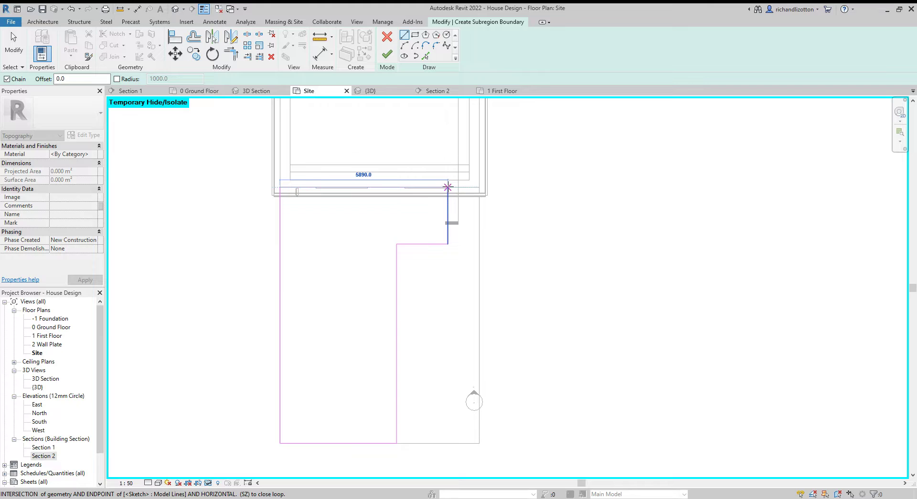
scroll(448, 186, "up", 4)
scroll(448, 187, "up", 3)
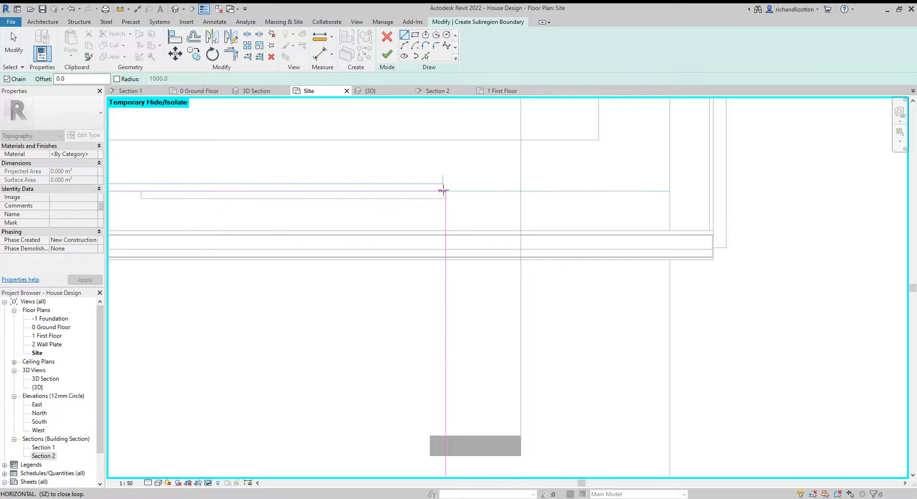
left_click(446, 191)
key("Escape")
key("Escape")
Change the left strip width from 4090 to 3000 and finish the subregion
scroll(478, 223, "down", 1)
scroll(478, 223, "down", 2)
middle_click_drag(425, 273, 561, 209)
scroll(556, 206, "down", 1)
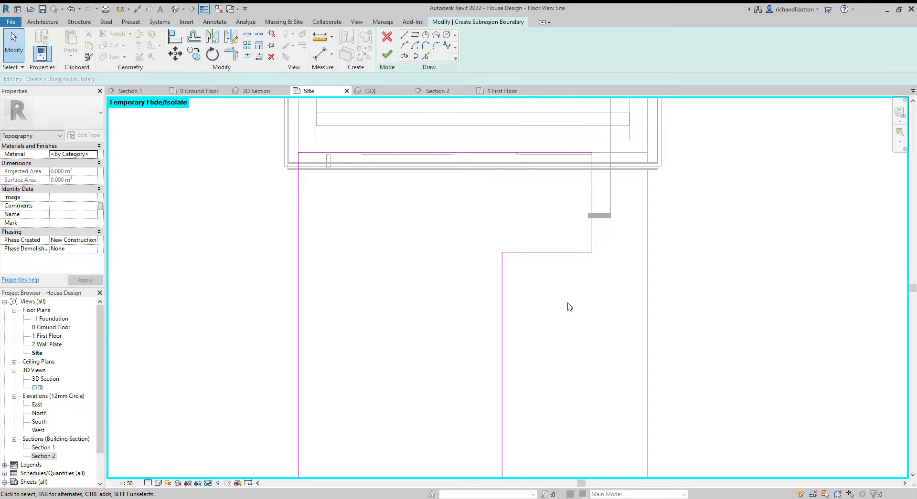
middle_click_drag(569, 307, 499, 282)
scroll(534, 265, "down", 1)
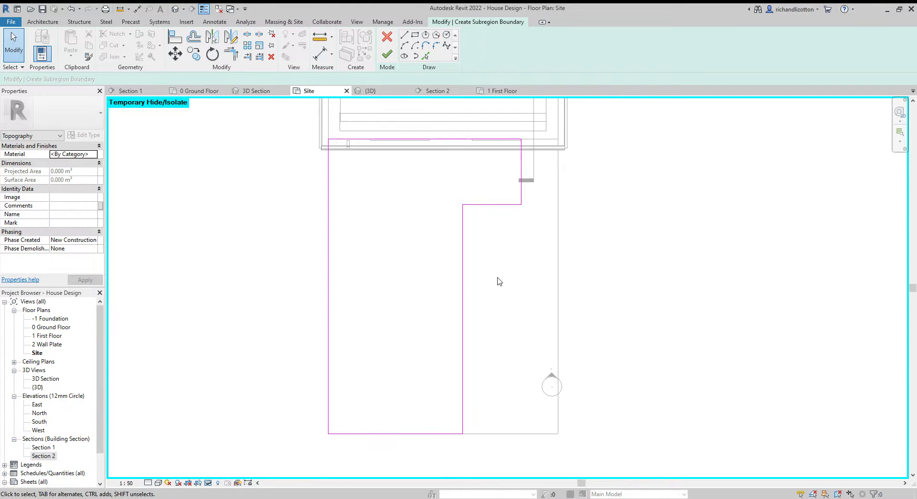
left_click(464, 417)
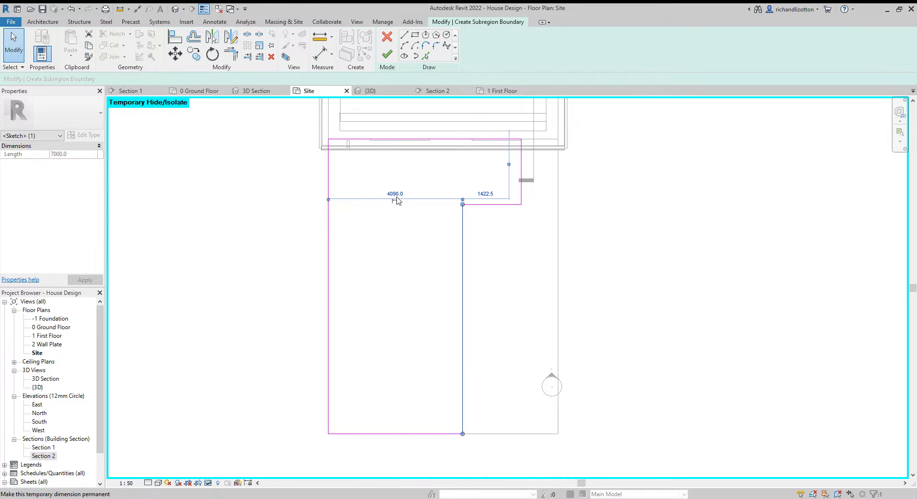
left_click(394, 195)
type("3000")
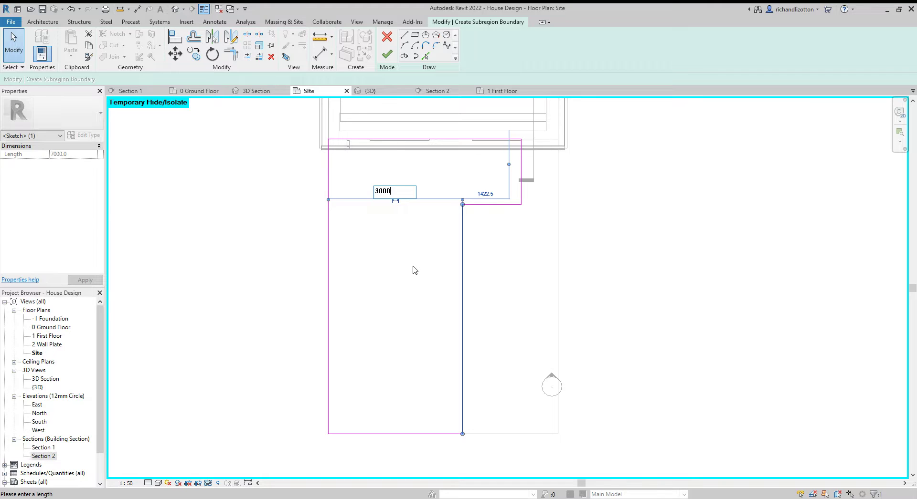
key("Return")
left_click(479, 301)
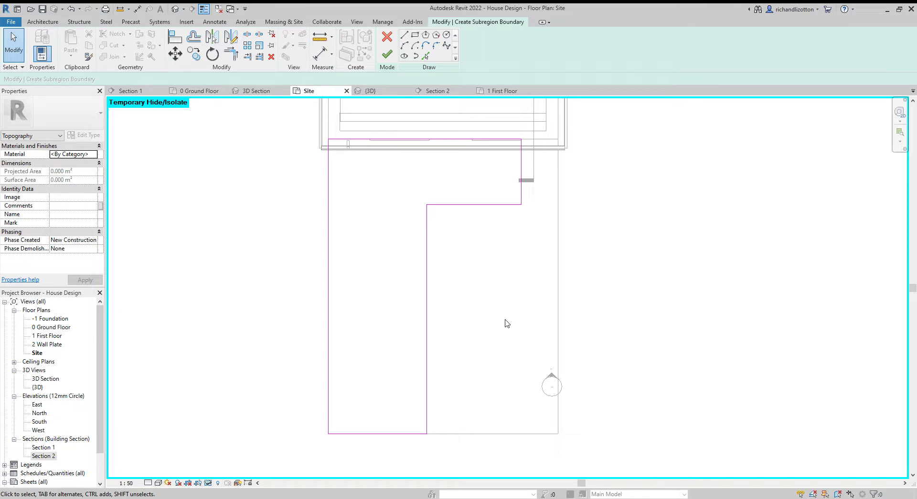
left_click(388, 56)
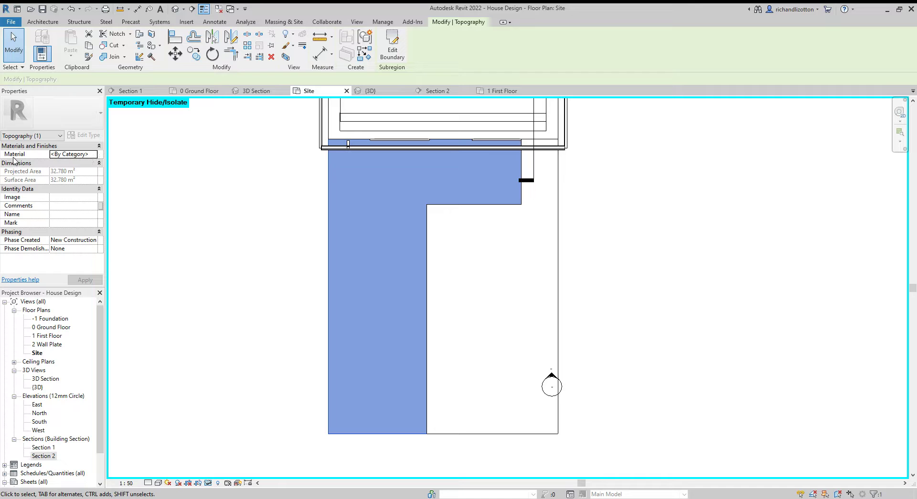
Assign the Asphalt, Bitumen material to the L-shaped path subregion
left_click(92, 154)
left_click(94, 154)
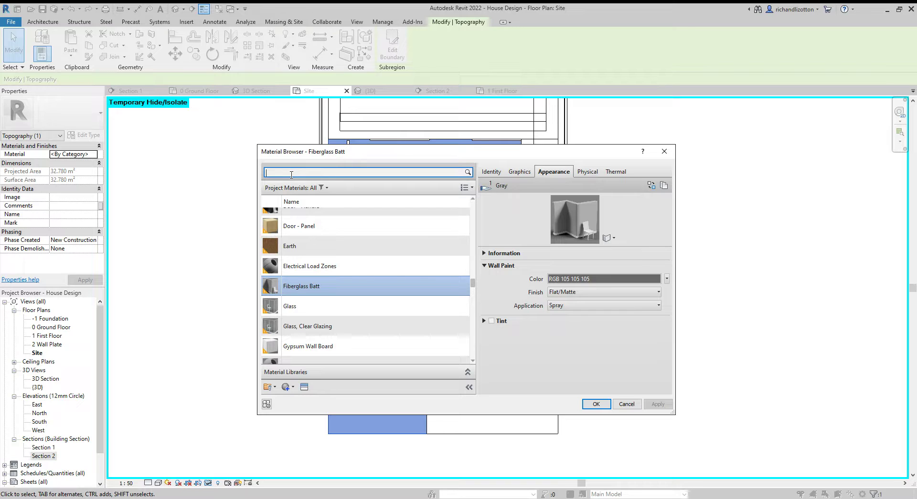
left_click(291, 173)
type("tarmac")
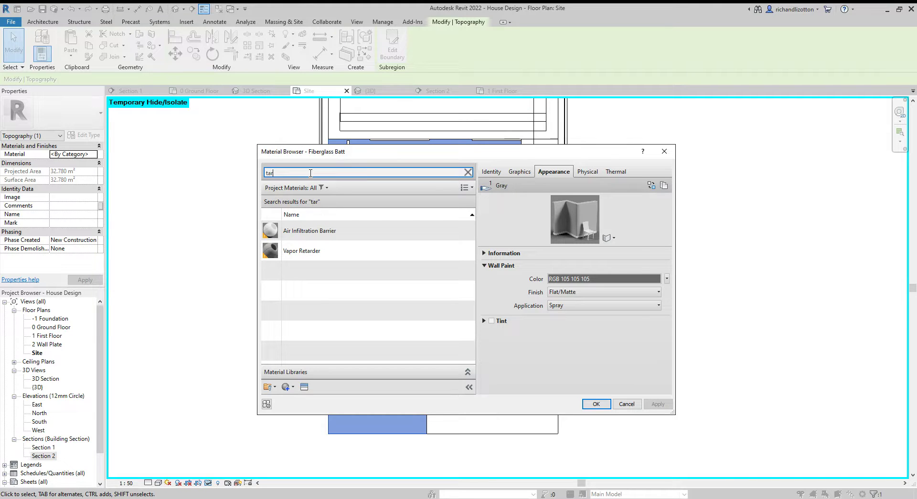
key("BackSpace")
key("BackSpace")
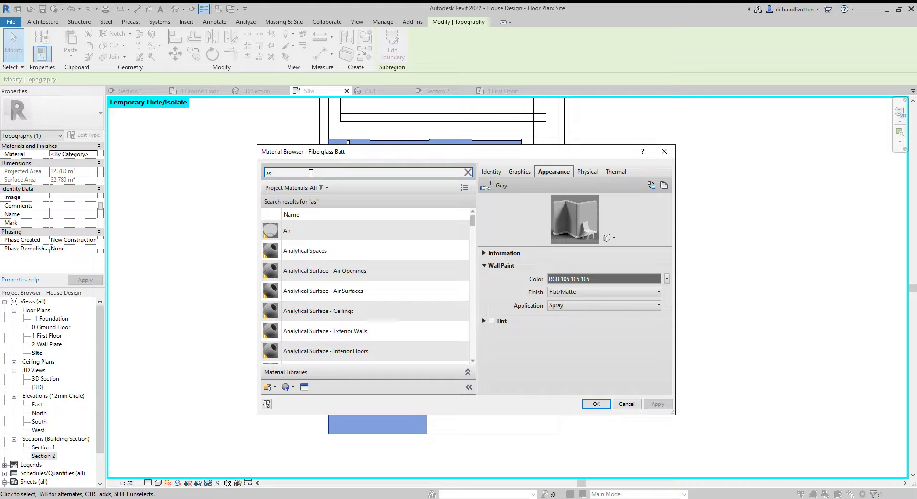
scroll(401, 315, "down", 5)
scroll(402, 317, "down", 2)
left_click(396, 267)
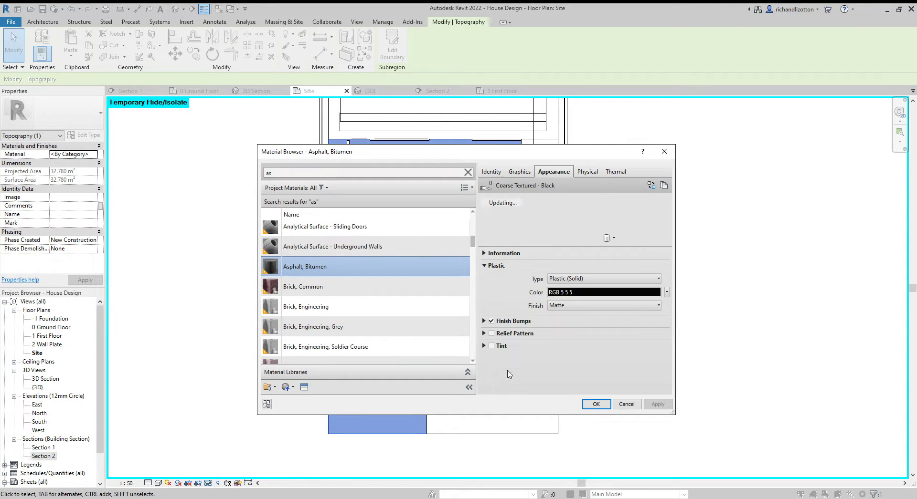
left_click(586, 405)
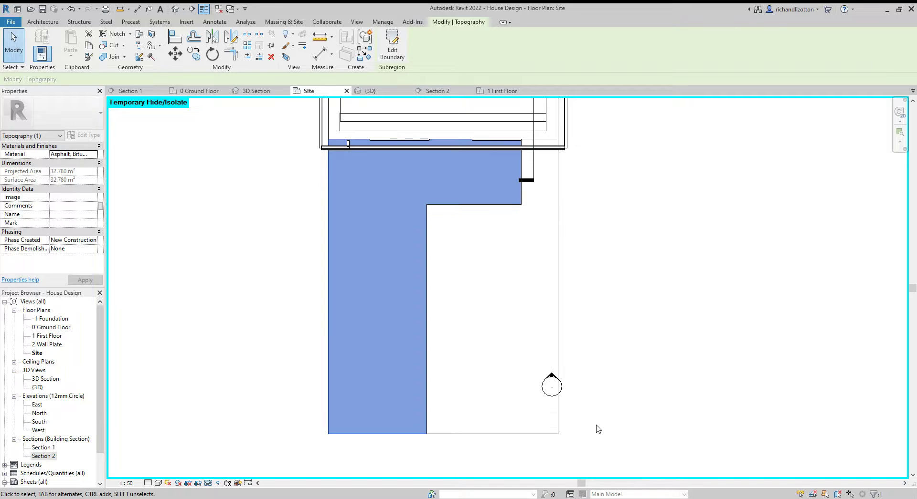
left_click(606, 289)
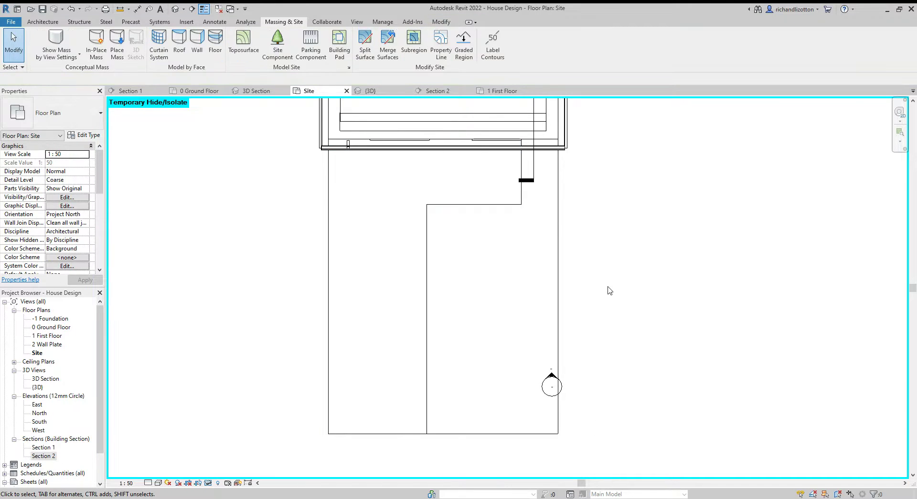
Orbit the 3D view to a corner angle showing the grey asphalt strip beside brown earth
left_click(369, 91)
middle_click_drag(625, 392, 434, 391, "shift")
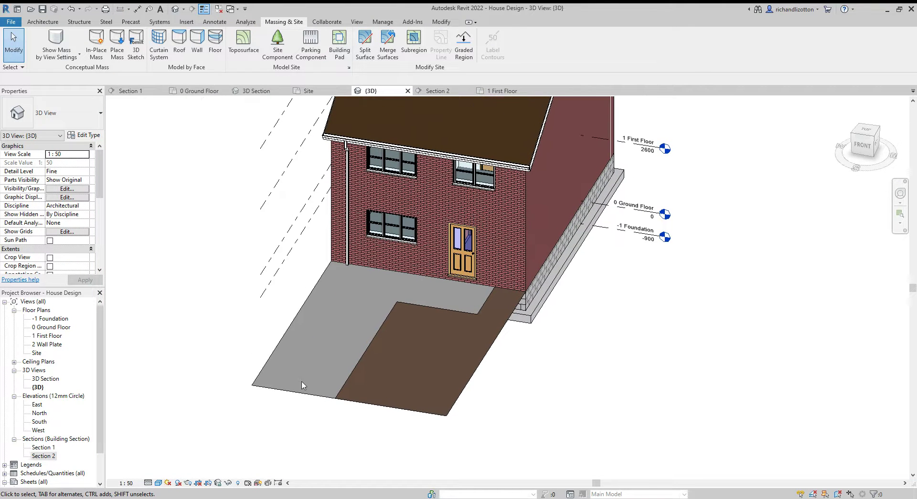
middle_click_drag(309, 372, 330, 395, "shift")
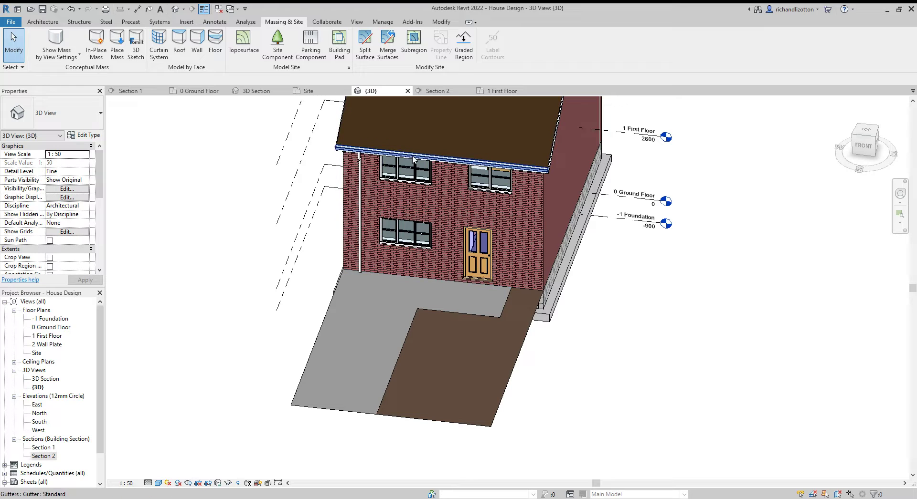
Draw a rectangular subregion from the wall corner over the earth area beside the path
left_click(315, 91)
left_click(413, 43)
left_click(415, 35)
left_click(426, 205)
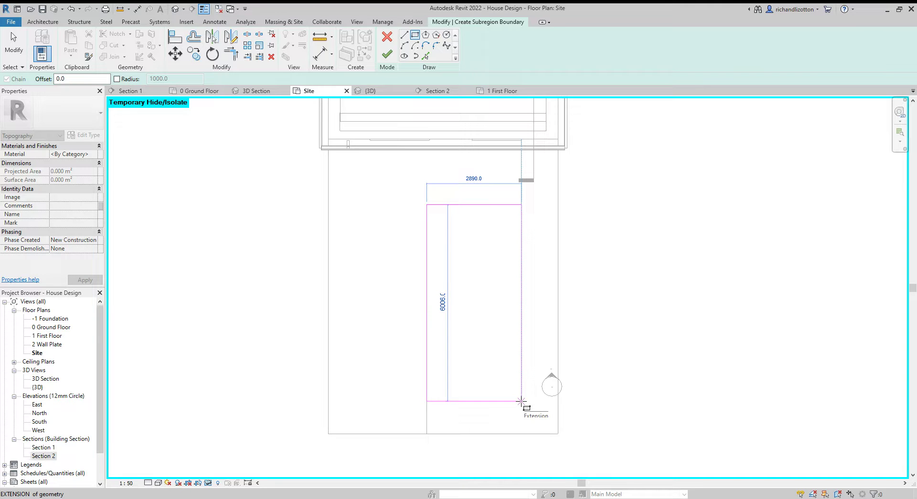
left_click(521, 402)
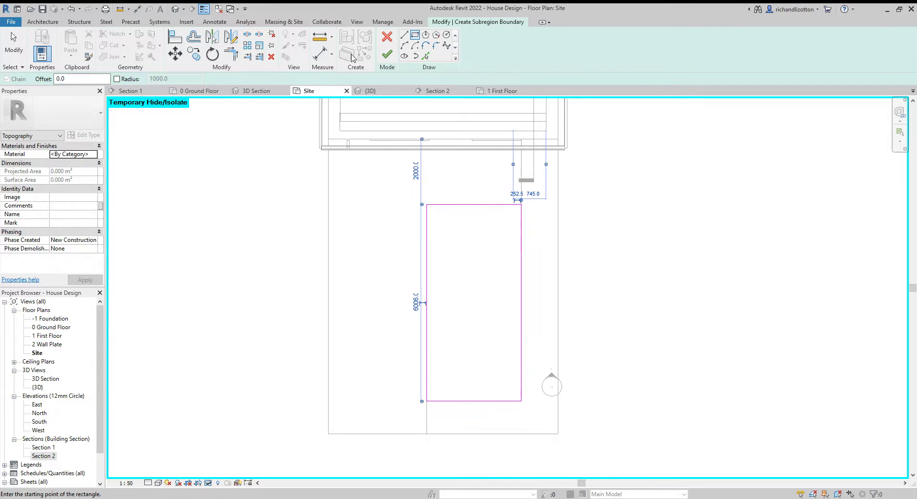
left_click(94, 154)
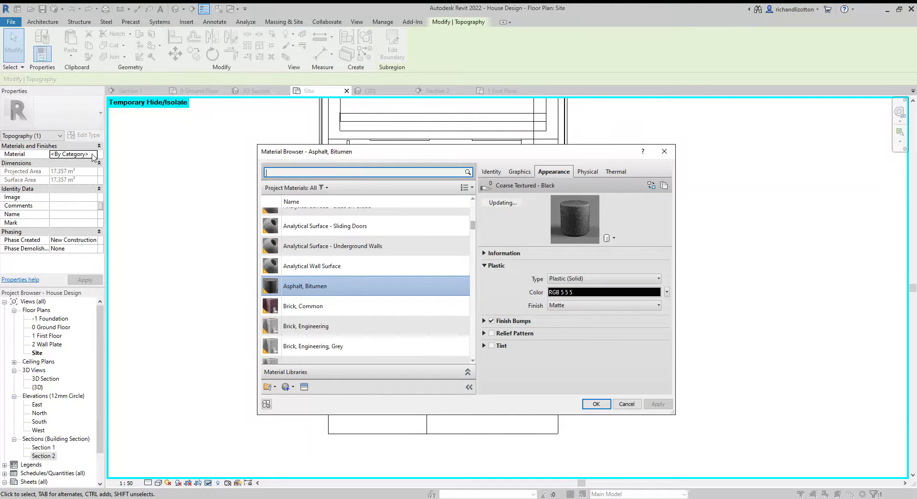
Search the Material Browser for 'grass', then create a new material and rename it Grass
type("grass")
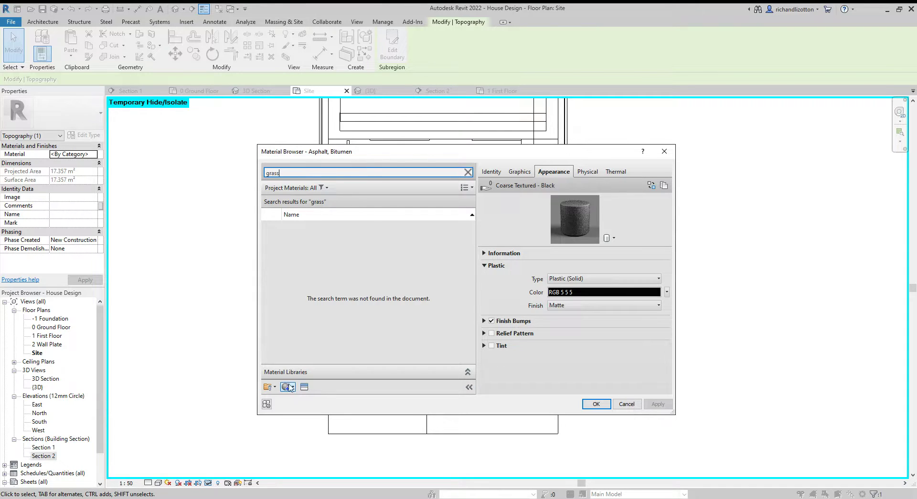
left_click(295, 391)
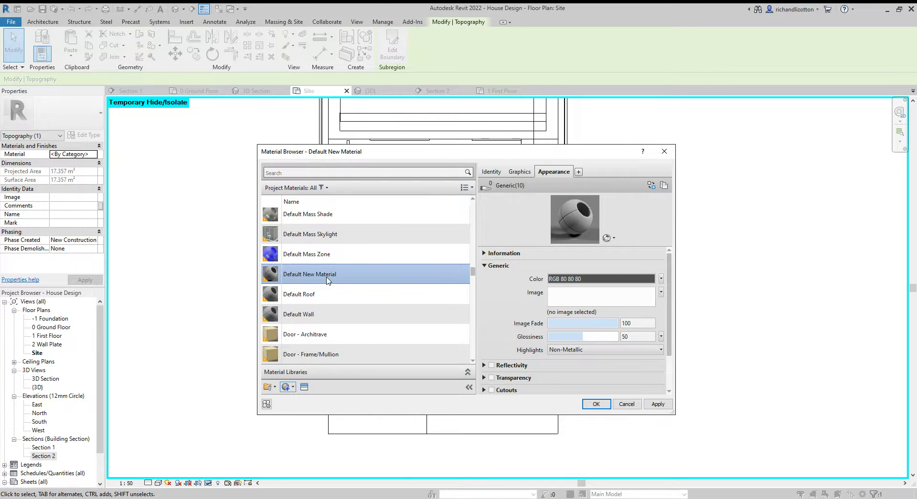
left_click(325, 275)
type("Grass")
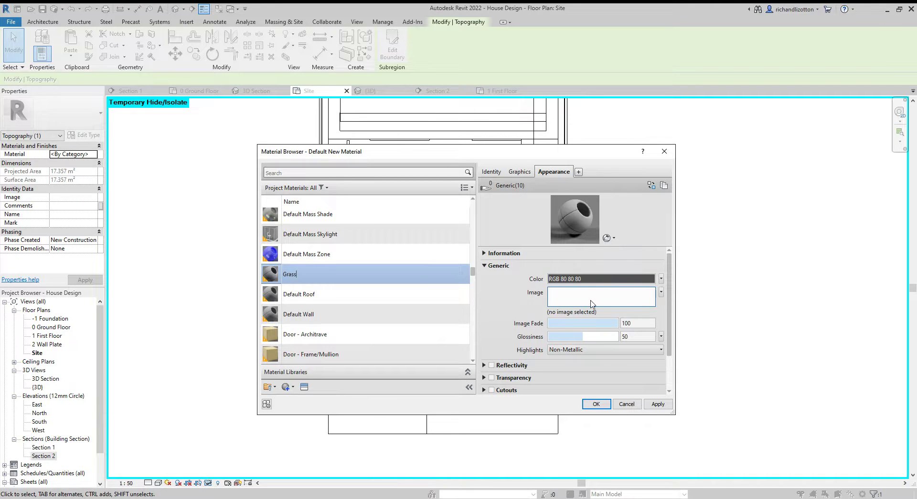
left_click(592, 303)
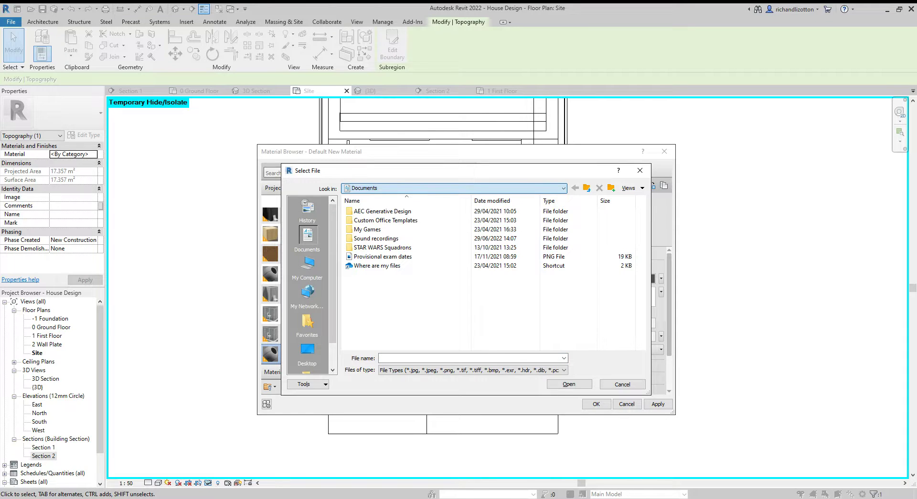
Browse to This PC > Pictures and set Grass.jpg as the Grass material's appearance image
left_click(454, 188)
left_click(399, 242)
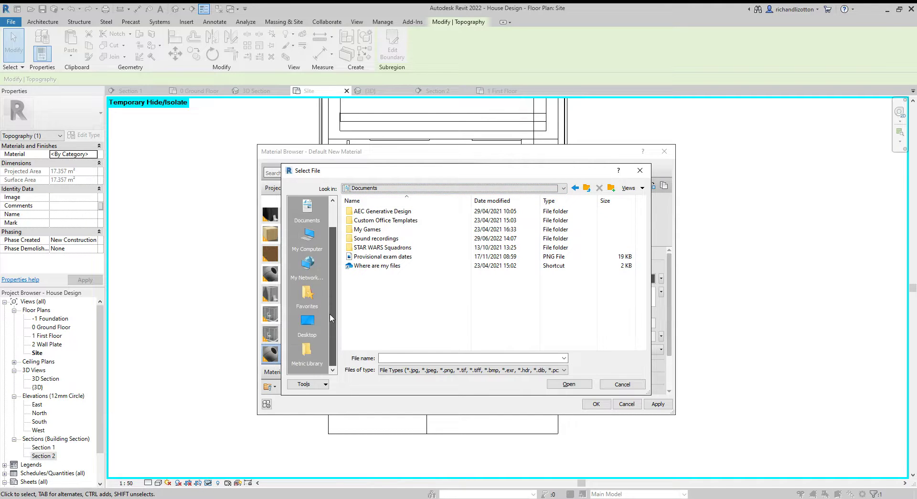
left_click(310, 264)
double_click(365, 269)
scroll(464, 300, "down", 2)
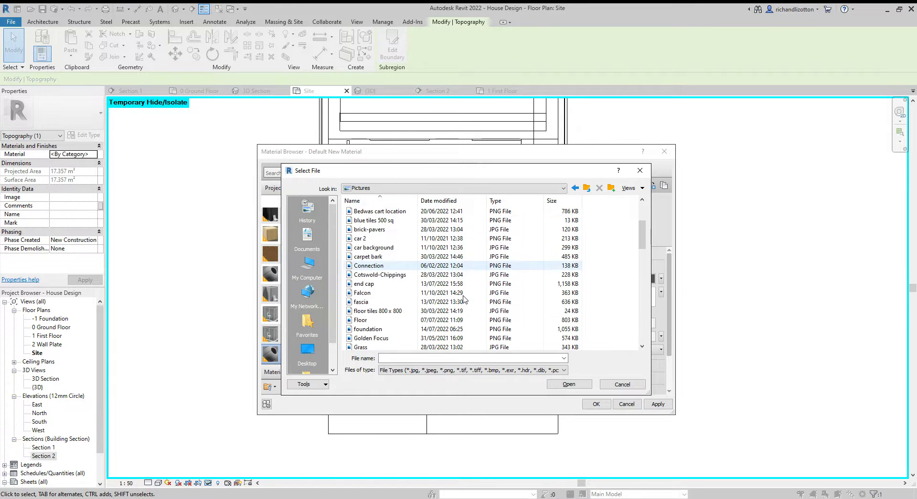
left_click(362, 348)
left_click(575, 386)
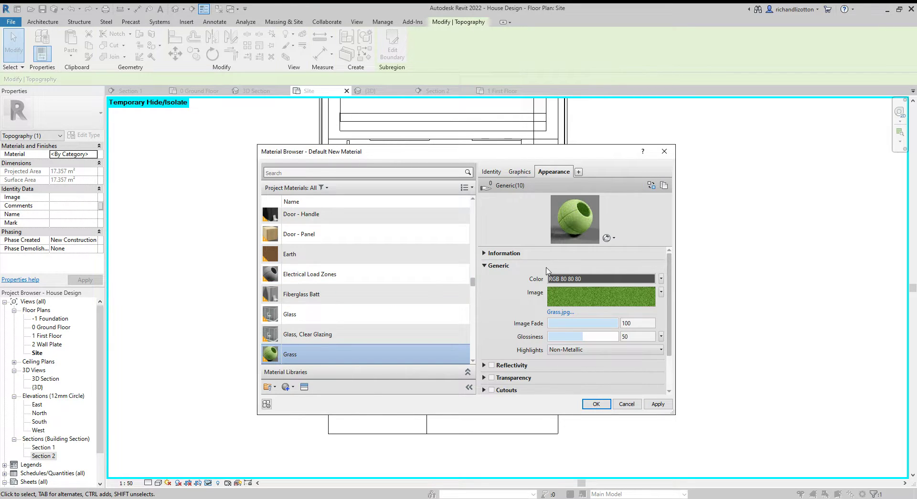
left_click(574, 281)
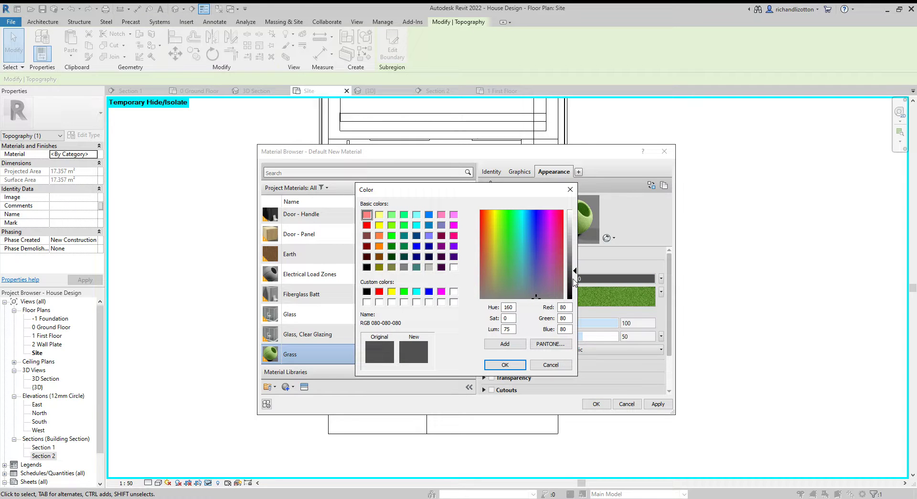
Set the Grass appearance colour and graphics shading colour to dark green RGB 0 128 64
left_click(405, 248)
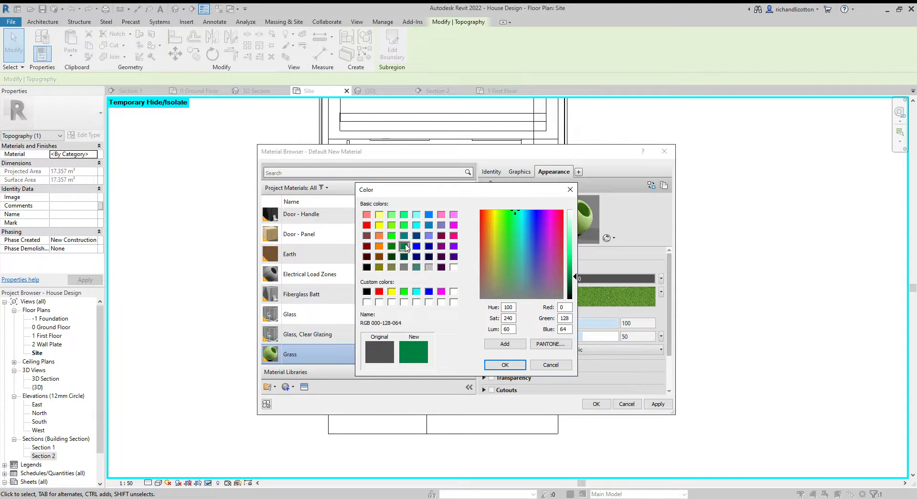
left_click(520, 366)
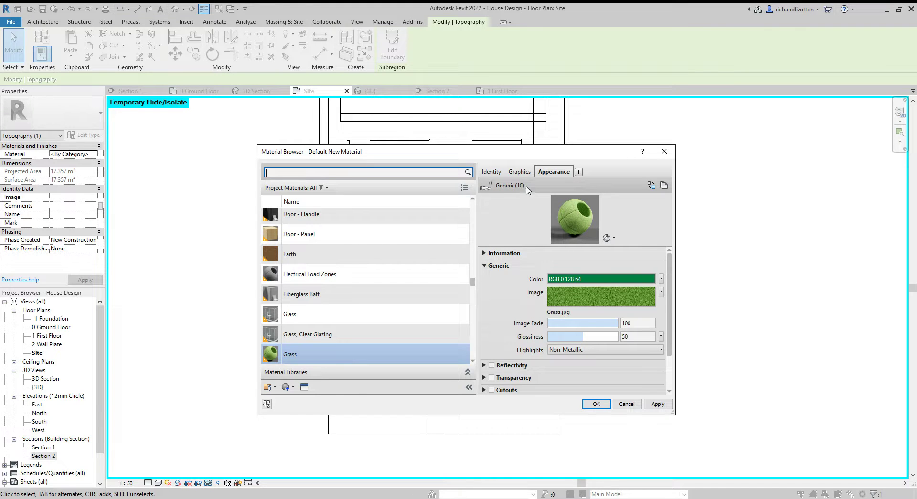
left_click(521, 173)
left_click(562, 211)
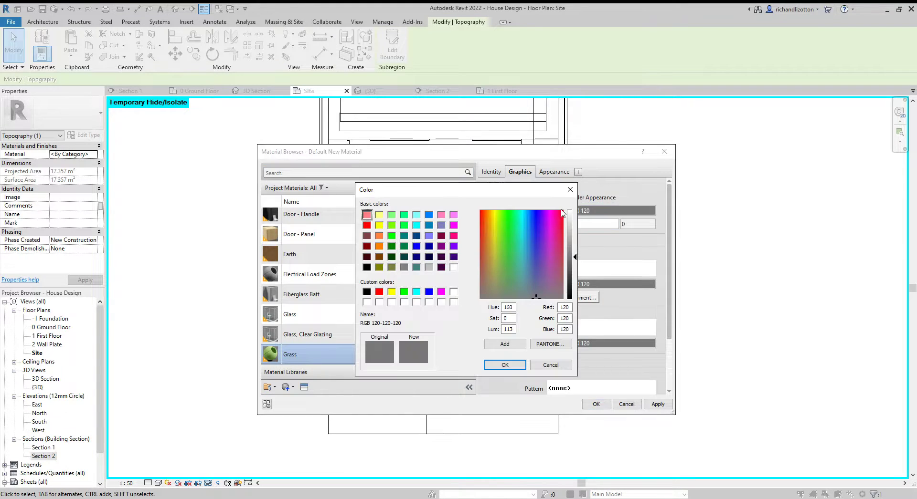
left_click(404, 246)
left_click(504, 365)
Make the surface pattern foreground and background RGB 0 128 64, then apply Grass to the rectangle
left_click(564, 285)
left_click(404, 246)
left_click(504, 366)
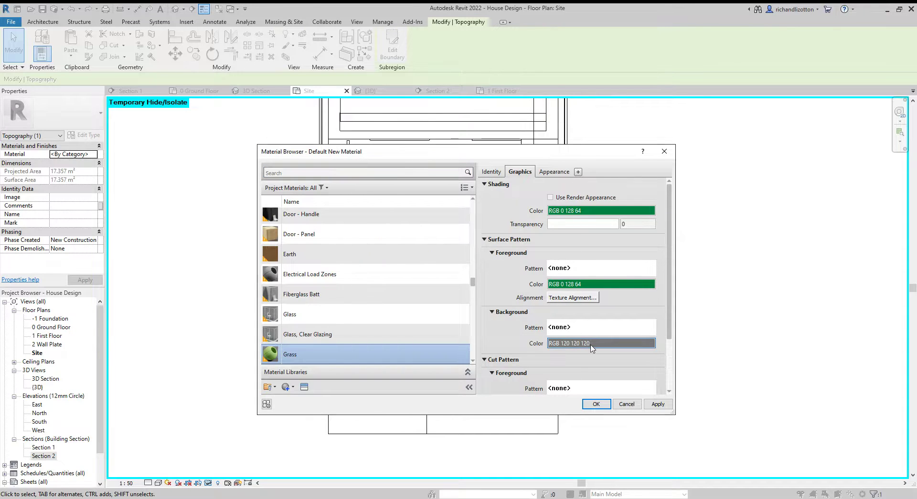
left_click(616, 343)
left_click(404, 246)
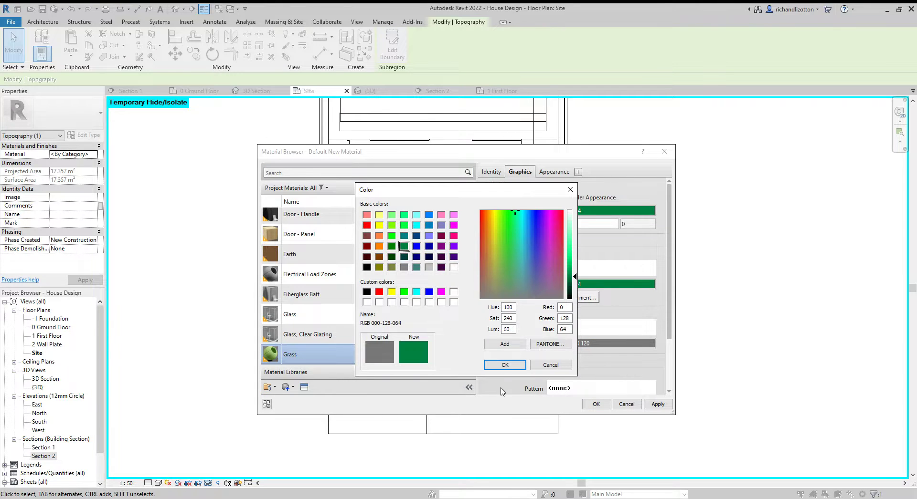
left_click(503, 366)
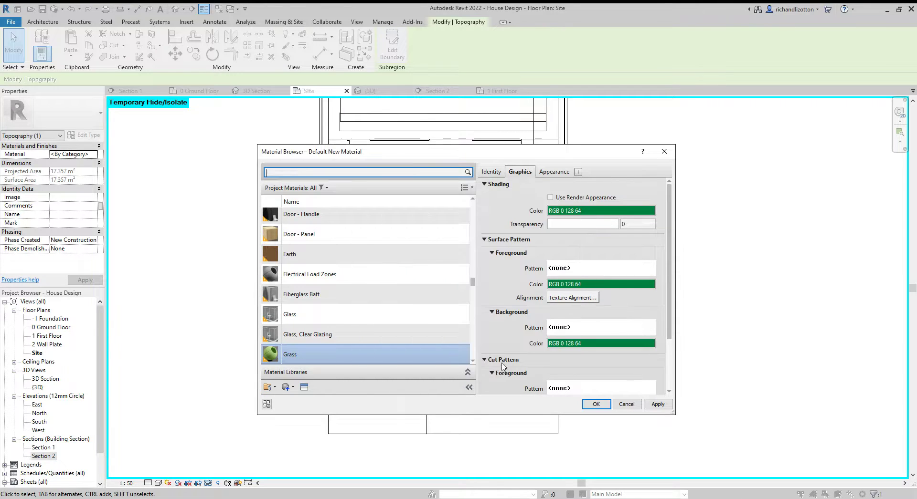
left_click(595, 405)
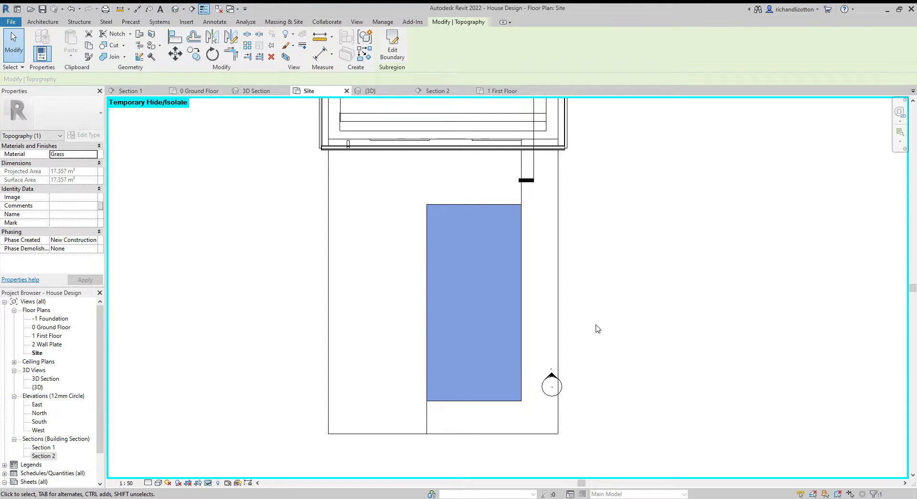
left_click(596, 329)
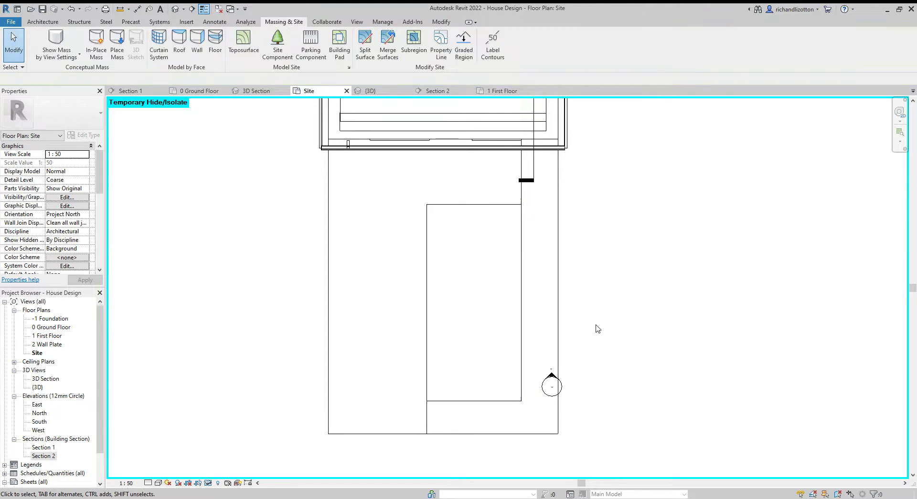
Check the rectangle's Grass material, then zoom and orbit the {3D} view onto the front garden
left_click(522, 268)
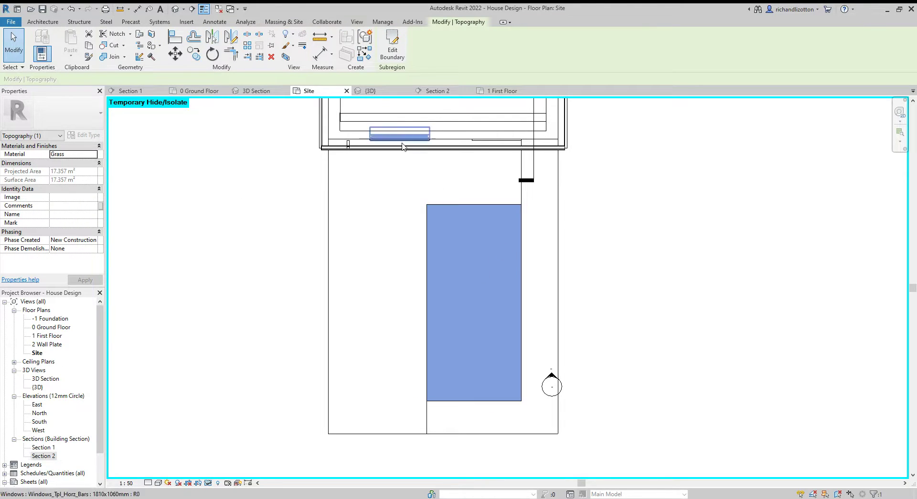
left_click(379, 91)
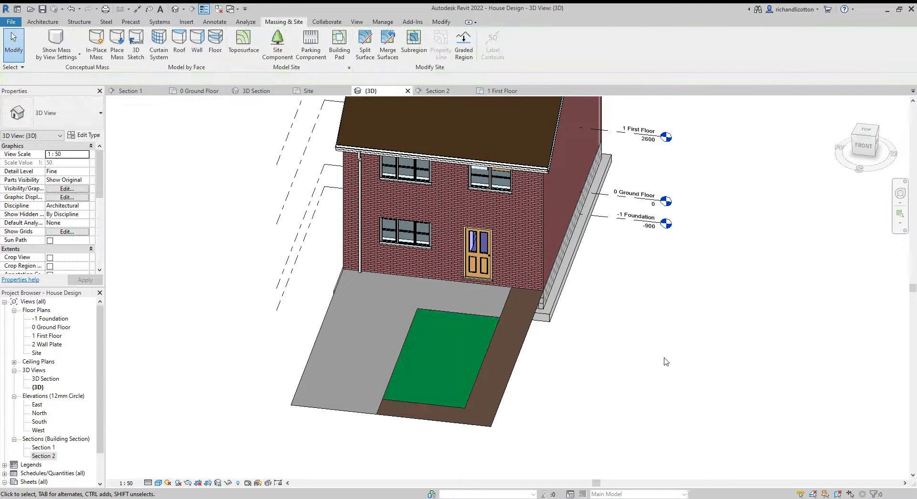
scroll(433, 377, "up", 4)
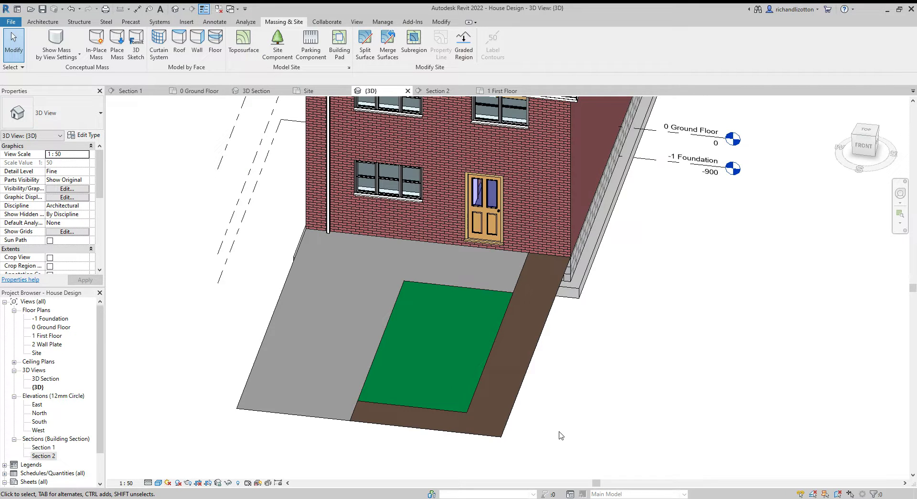
middle_click_drag(573, 385, 565, 392, "shift")
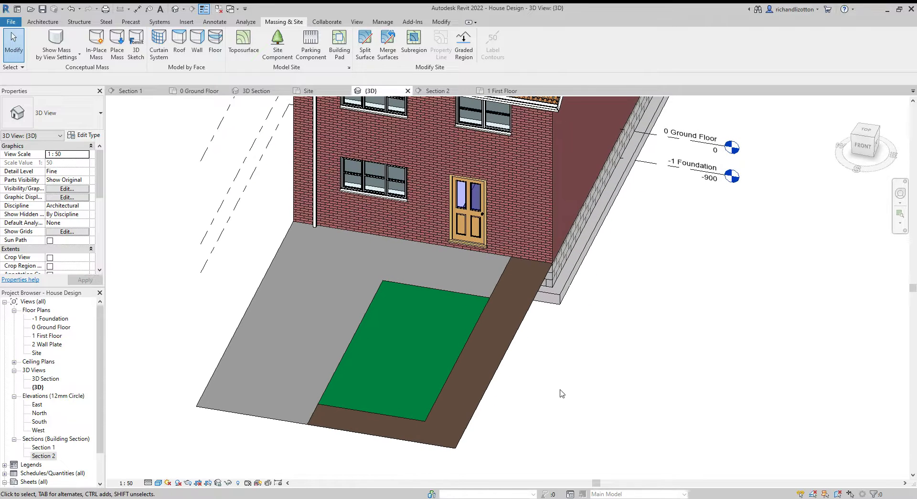